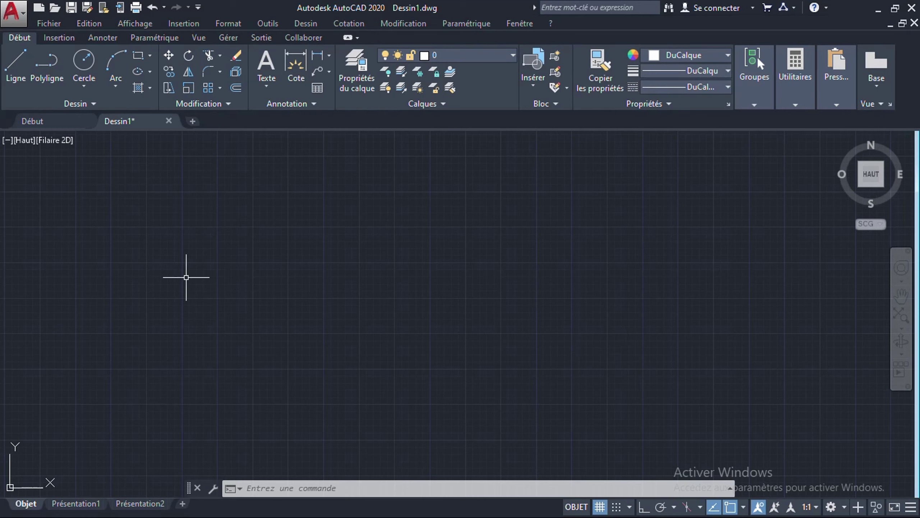
click(220, 72)
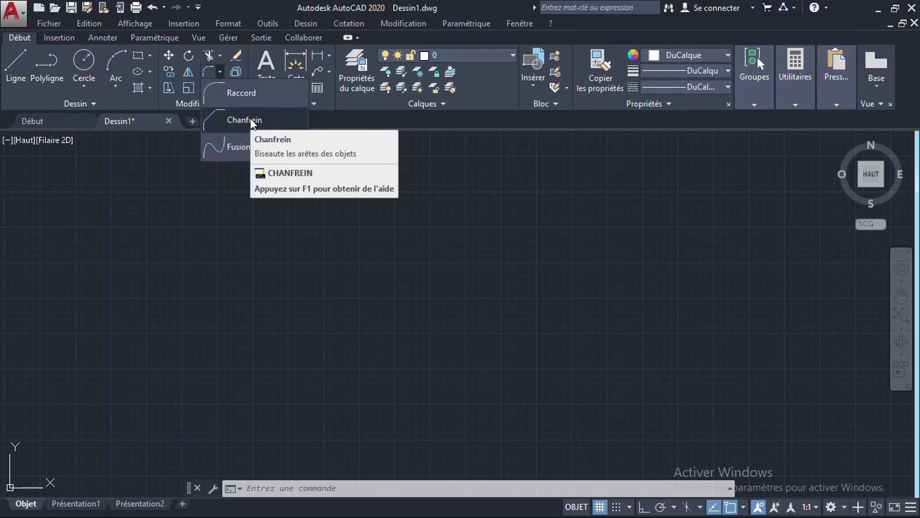
click(220, 87)
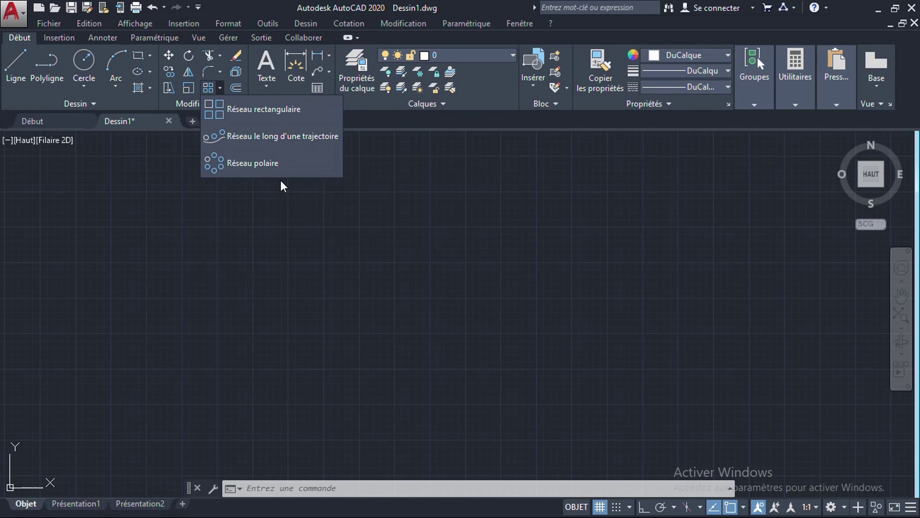
click(260, 189)
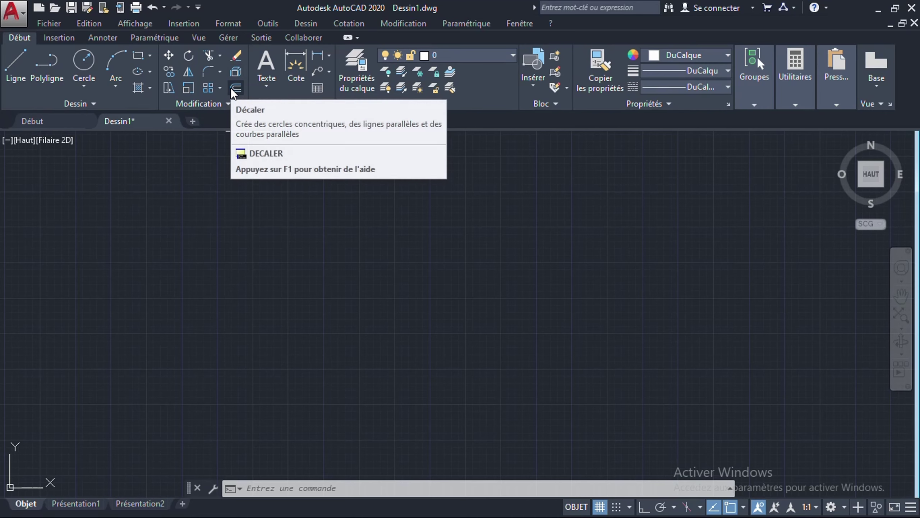
Step: Draw a freehand horizontal rectangle above and to the right of the origin, leaving it deselected
scroll(334, 210, down, 1)
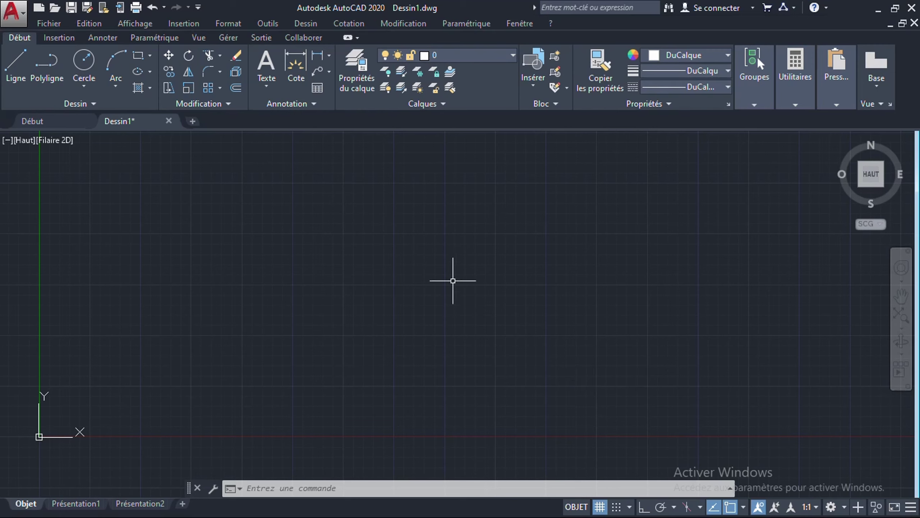
click(140, 58)
click(123, 353)
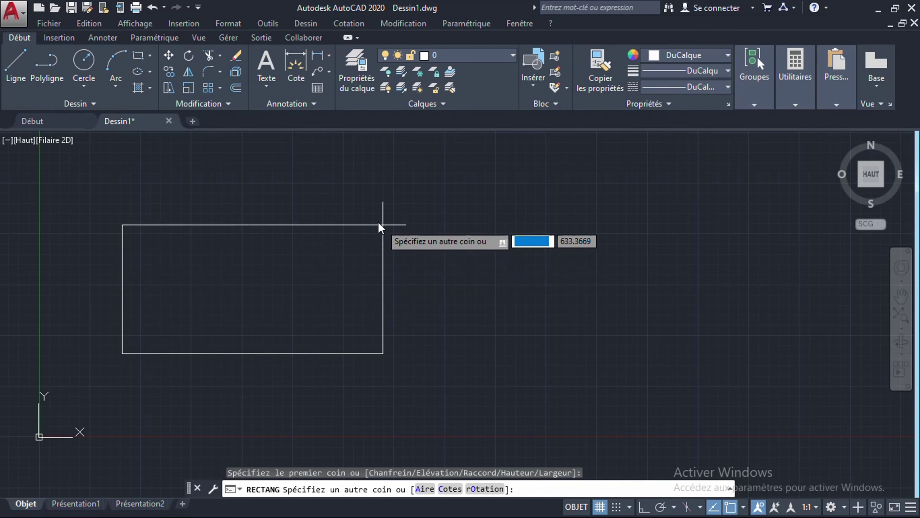
click(362, 212)
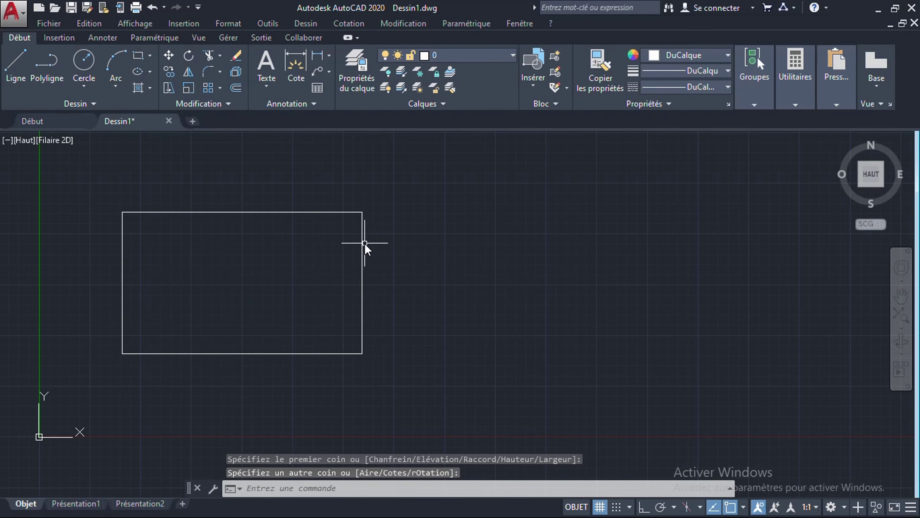
click(364, 244)
click(354, 247)
mouse_move(362, 213)
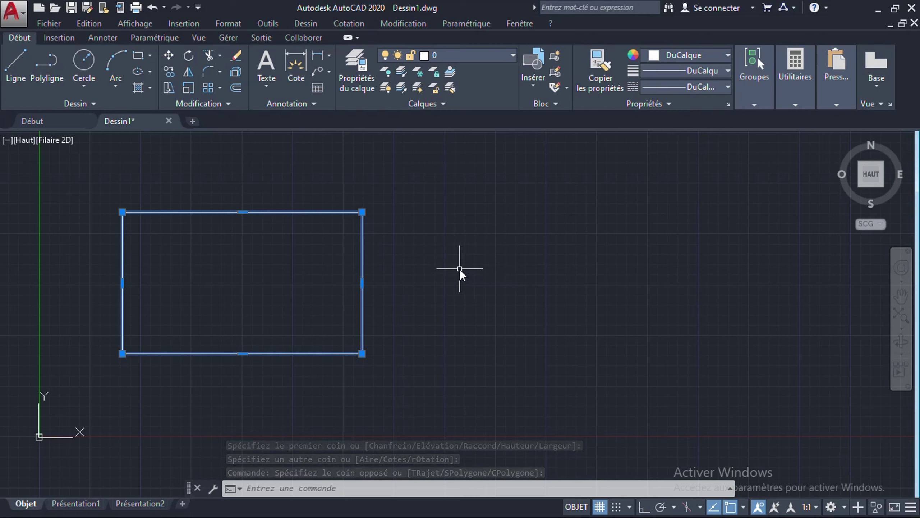
key(Escape)
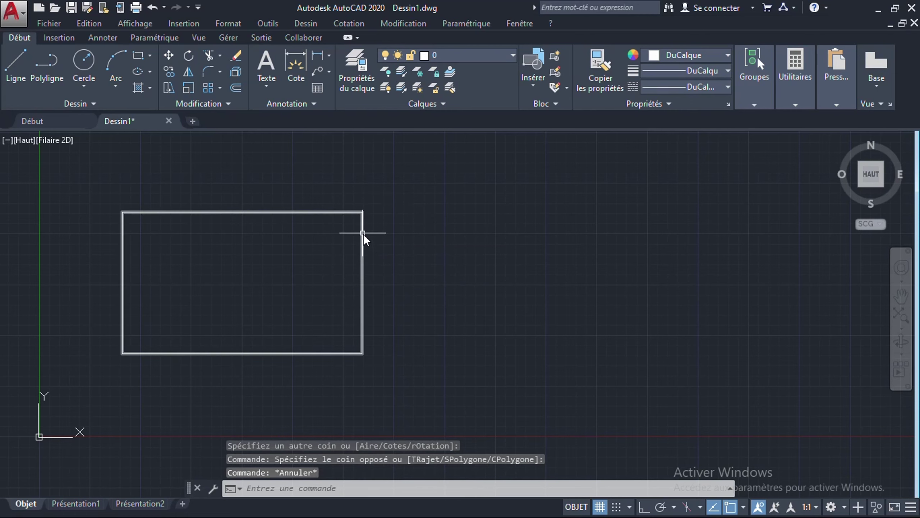
Step: Fillet (Raccord) the rectangle's upper-right corner with a radius of 150 and inspect the rounded corner
click(219, 73)
click(232, 93)
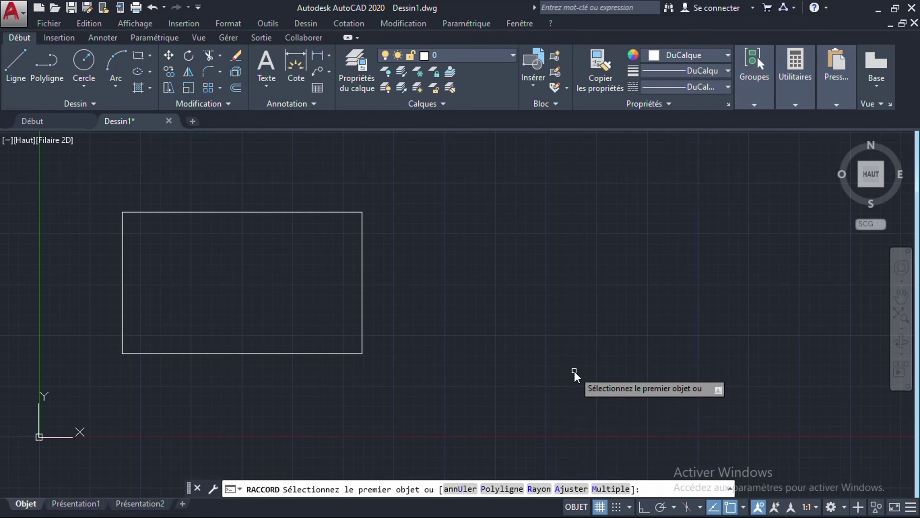
click(539, 489)
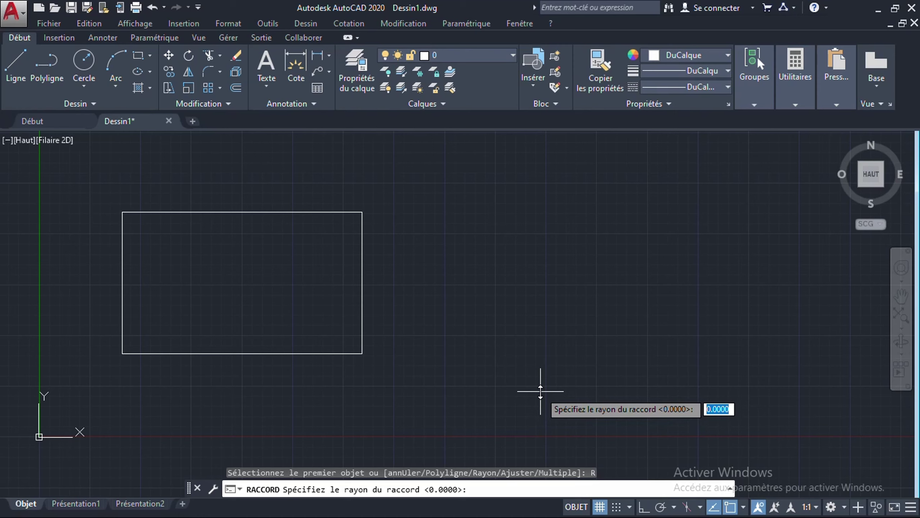
text(150)
key(Return)
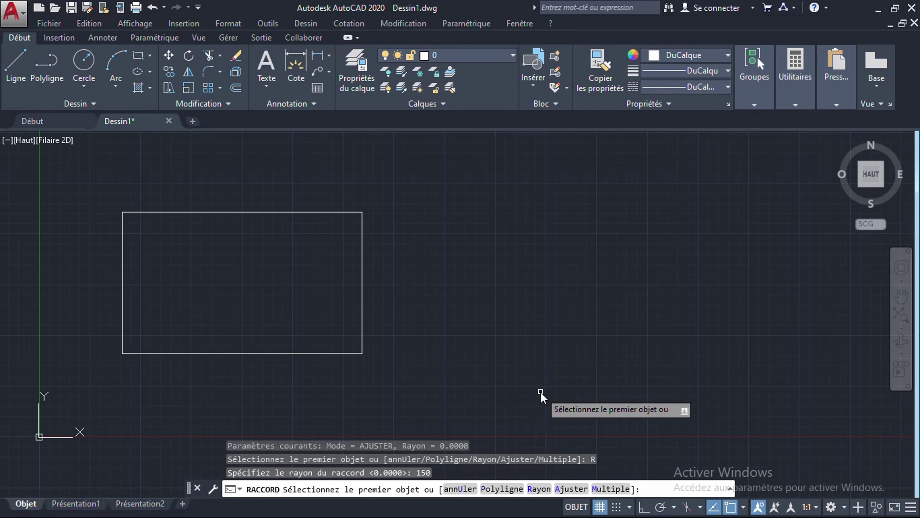
click(343, 211)
click(362, 234)
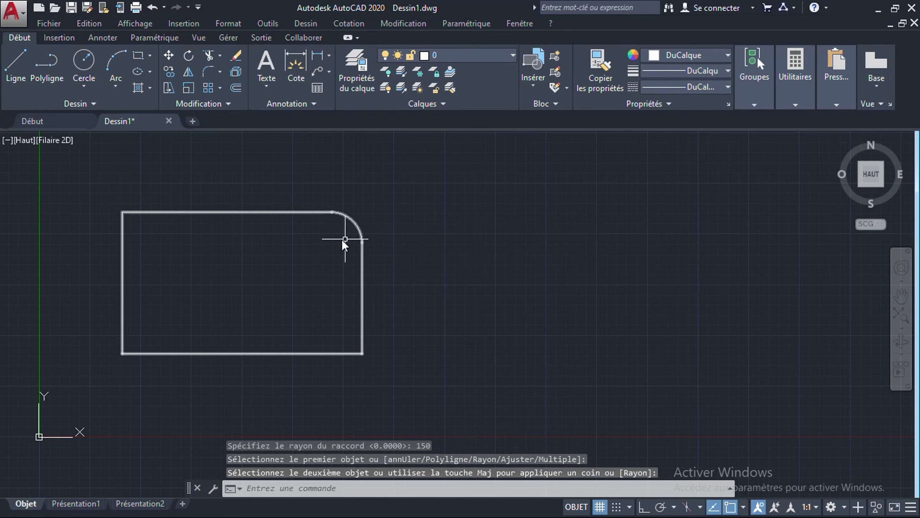
scroll(342, 239, up, 3)
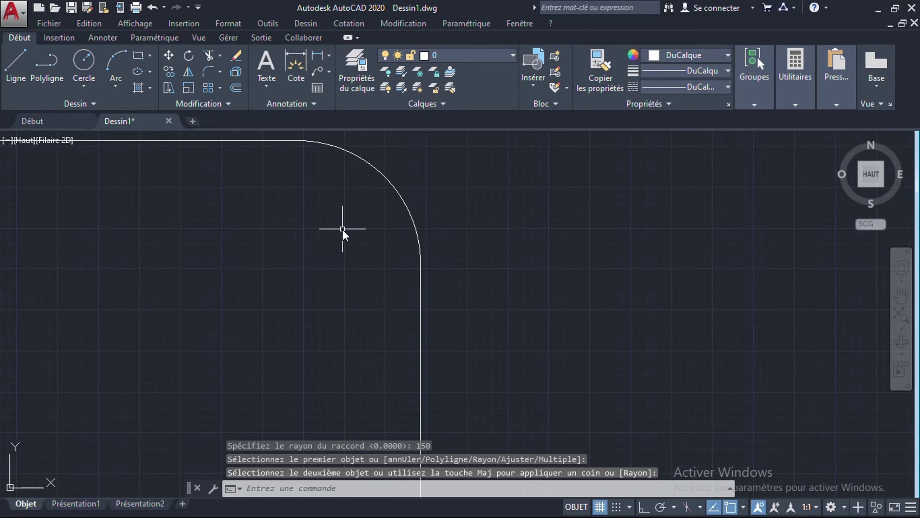
click(374, 167)
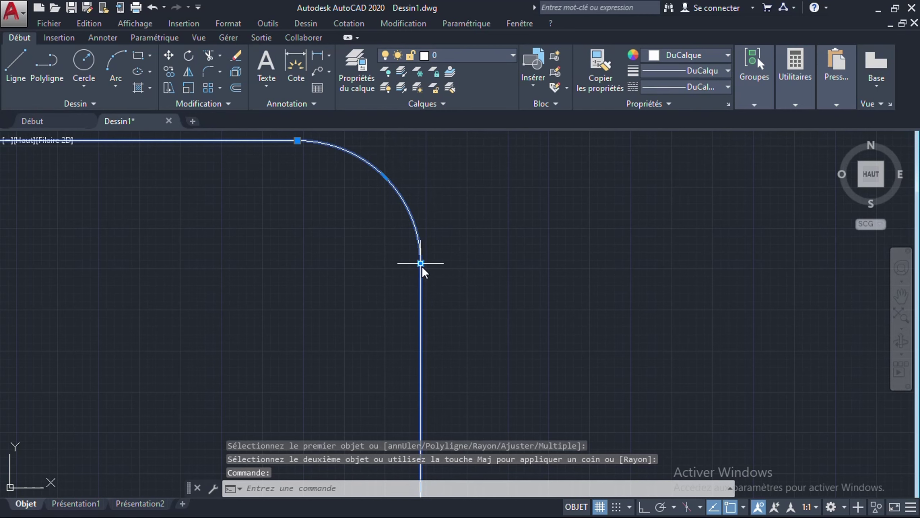
mouse_move(421, 263)
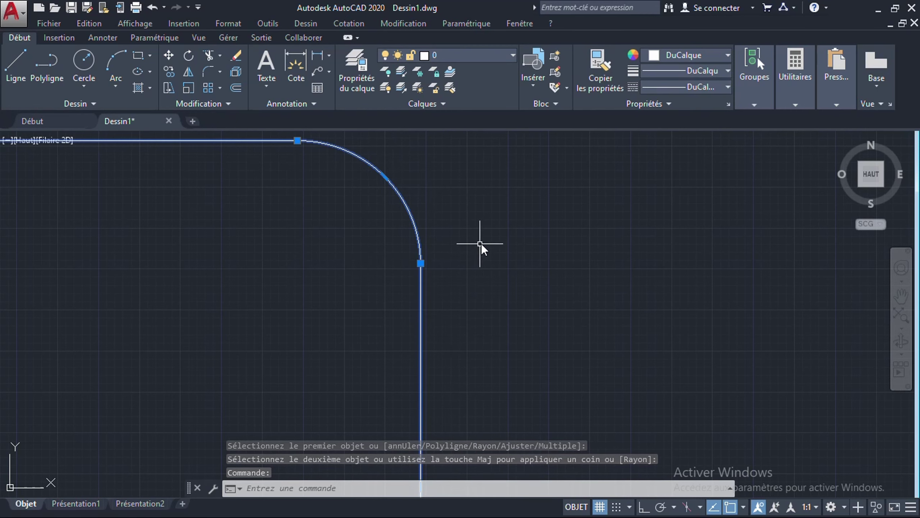
key(Escape)
Step: Draw two separate slanted single-segment polylines to the right of the rectangle, converging upward with a gap between their upper ends
scroll(575, 328, down, 6)
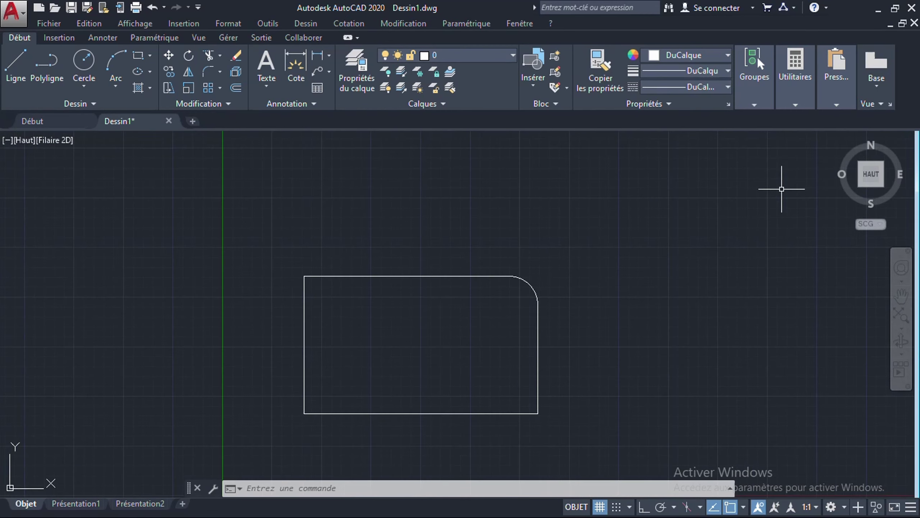
scroll(677, 248, down, 4)
middle_drag(639, 255, 479, 269)
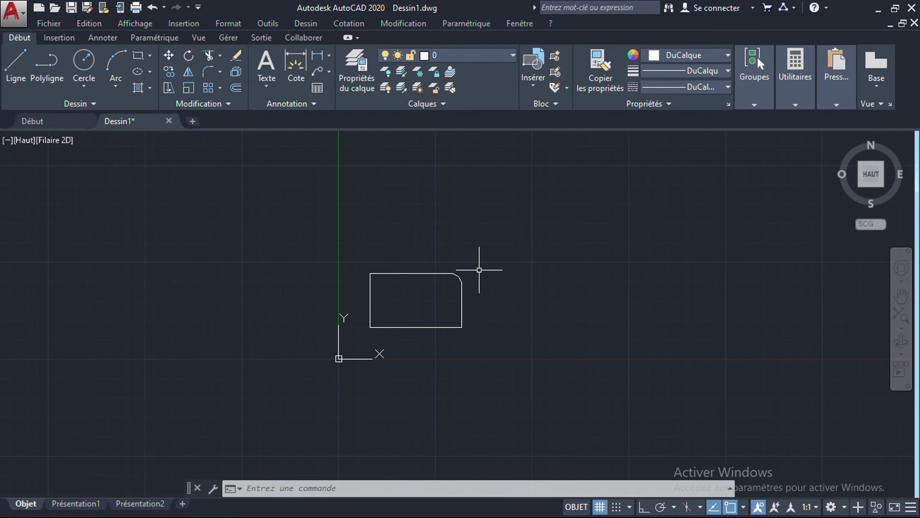
click(52, 69)
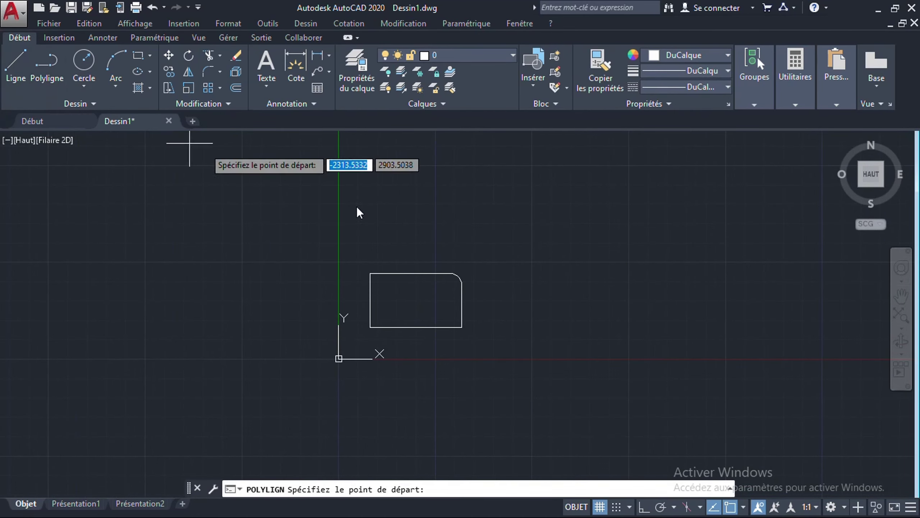
click(626, 187)
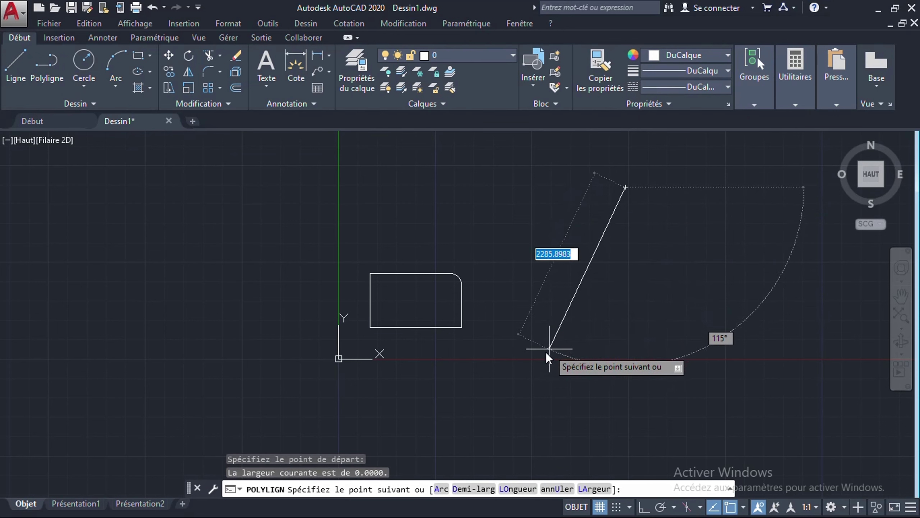
click(539, 358)
key(Return)
key(Return)
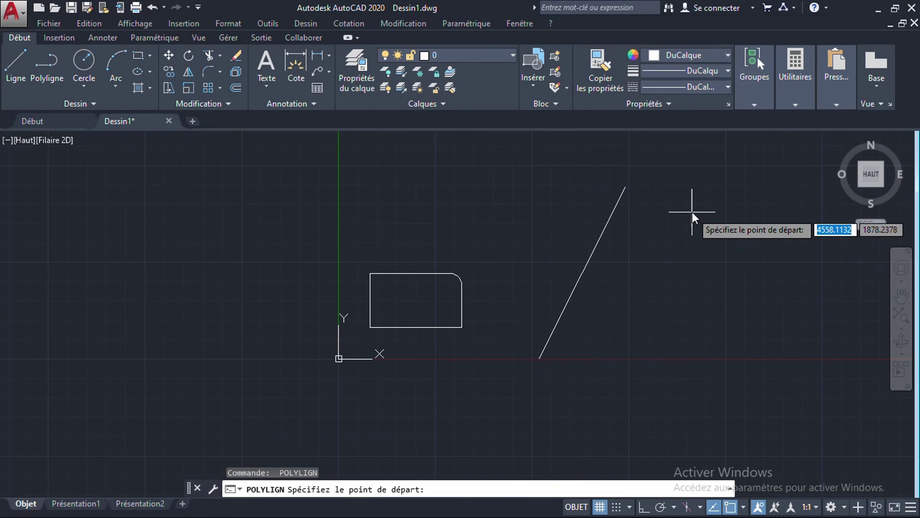
click(692, 196)
click(791, 361)
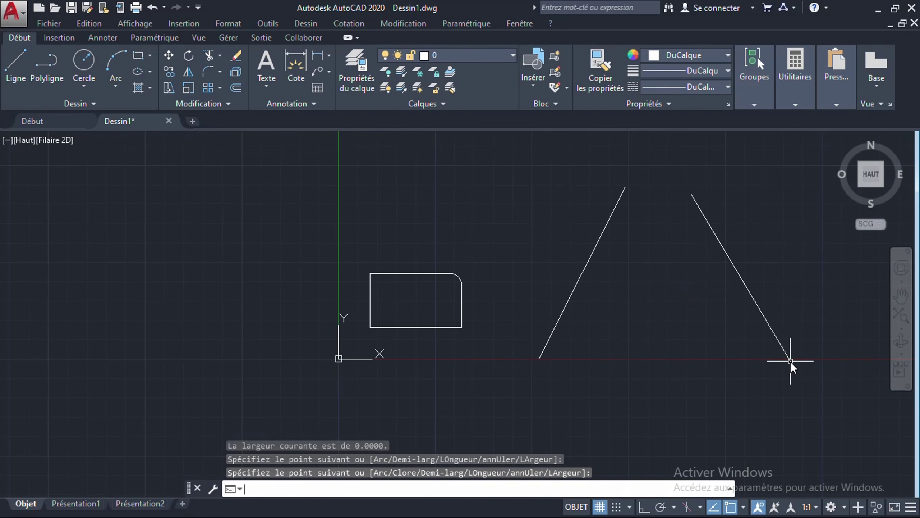
key(Return)
Step: Fillet the two slanted polylines with a radius of 200 to join their upper ends, and check the resulting arc
scroll(678, 273, down, 3)
scroll(585, 283, up, 2)
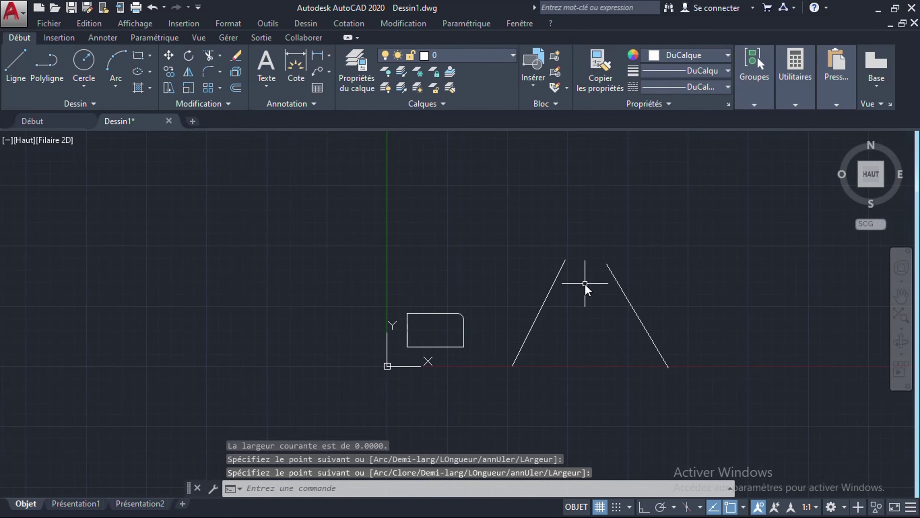
scroll(586, 284, up, 2)
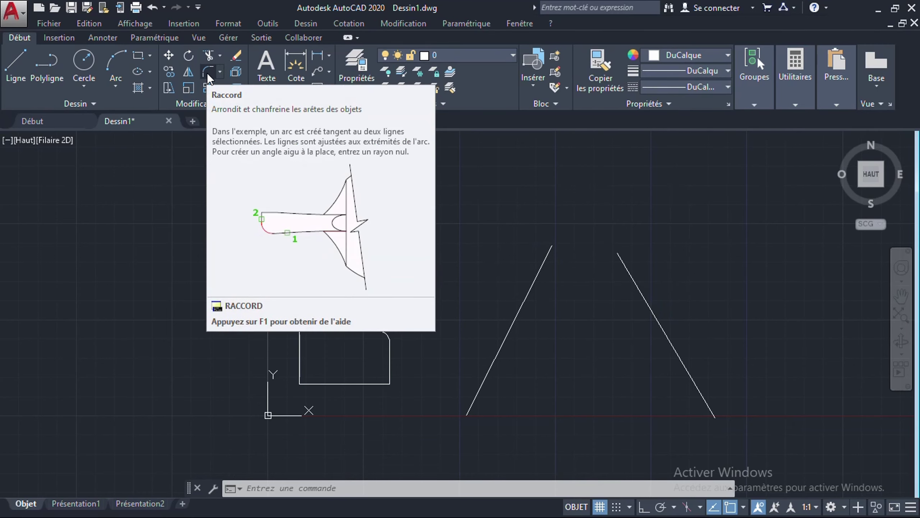
click(208, 72)
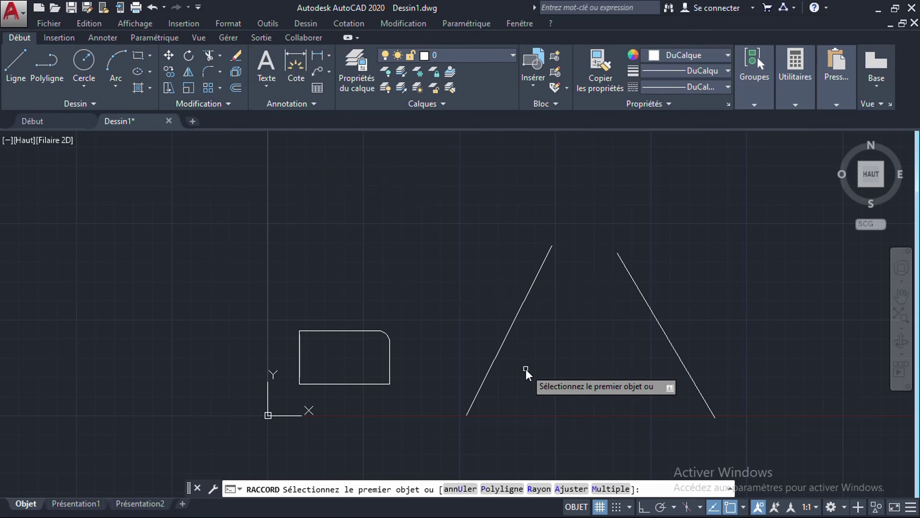
click(537, 488)
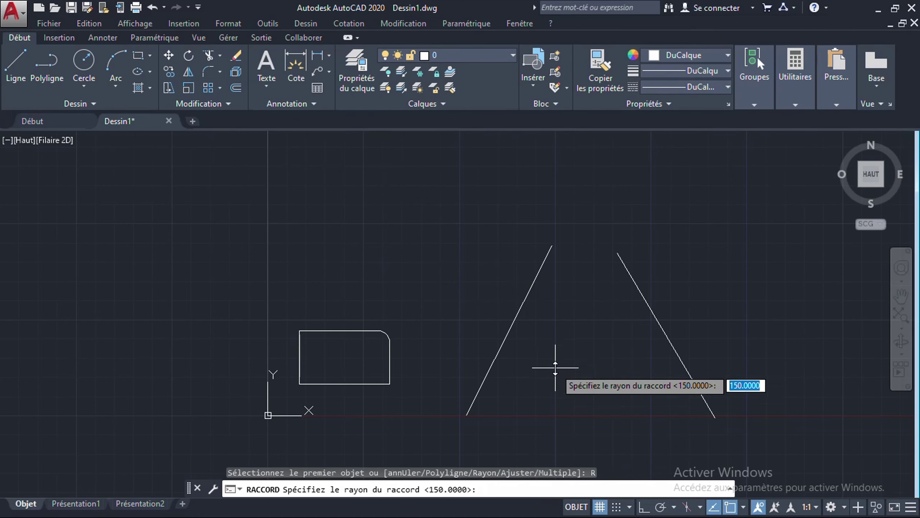
text(200)
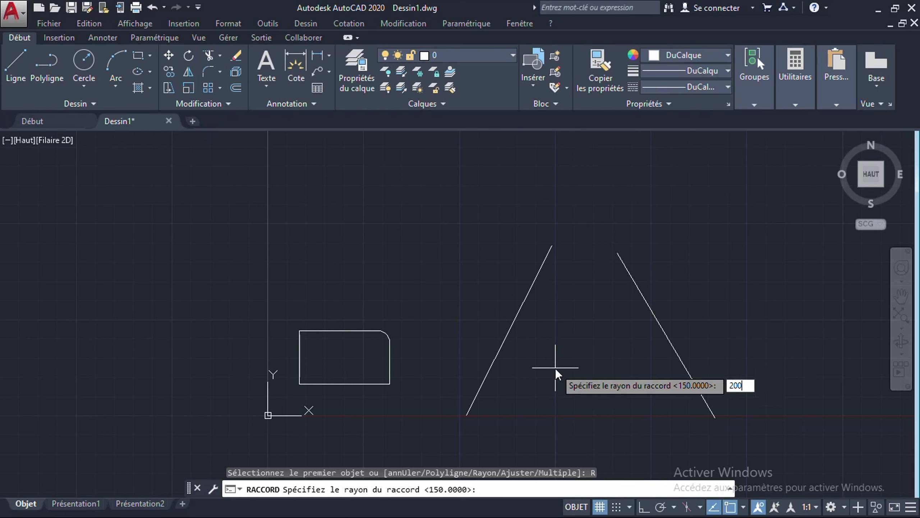
key(Return)
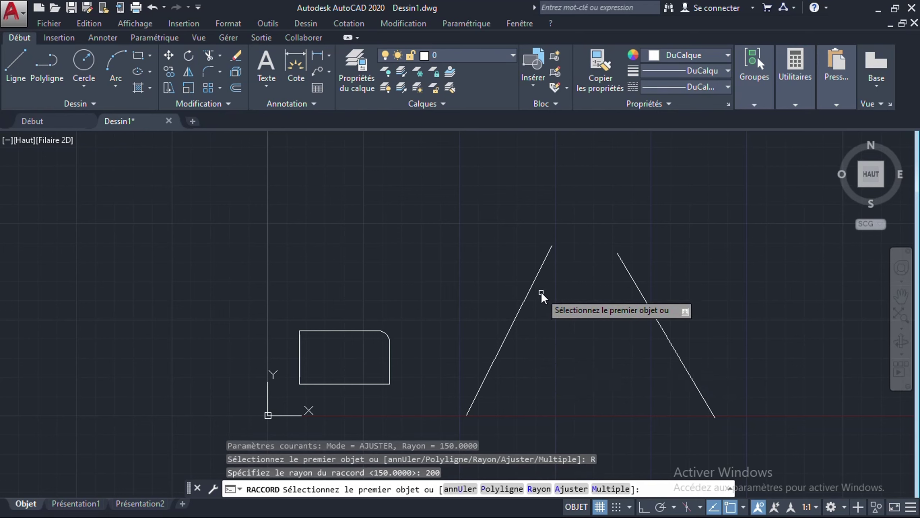
click(536, 276)
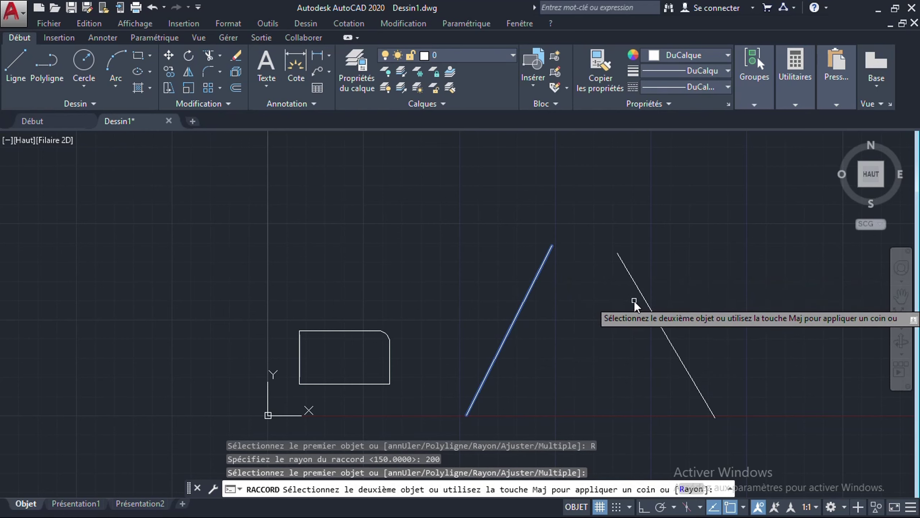
click(647, 300)
click(645, 300)
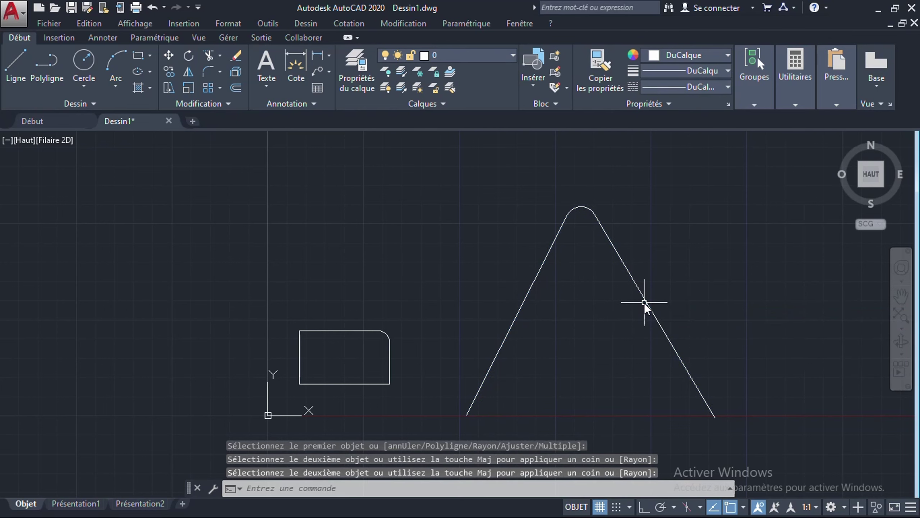
scroll(601, 276, up, 4)
scroll(576, 258, down, 2)
middle_drag(570, 258, 566, 328)
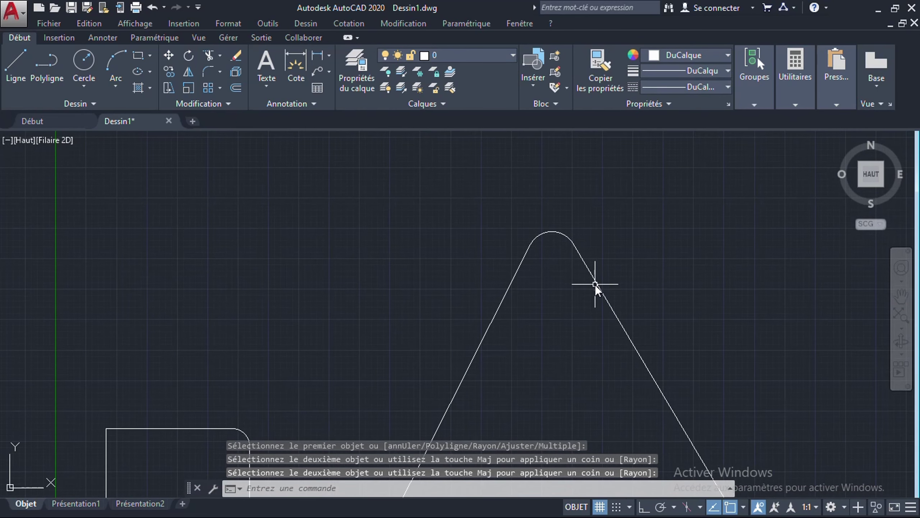
click(561, 235)
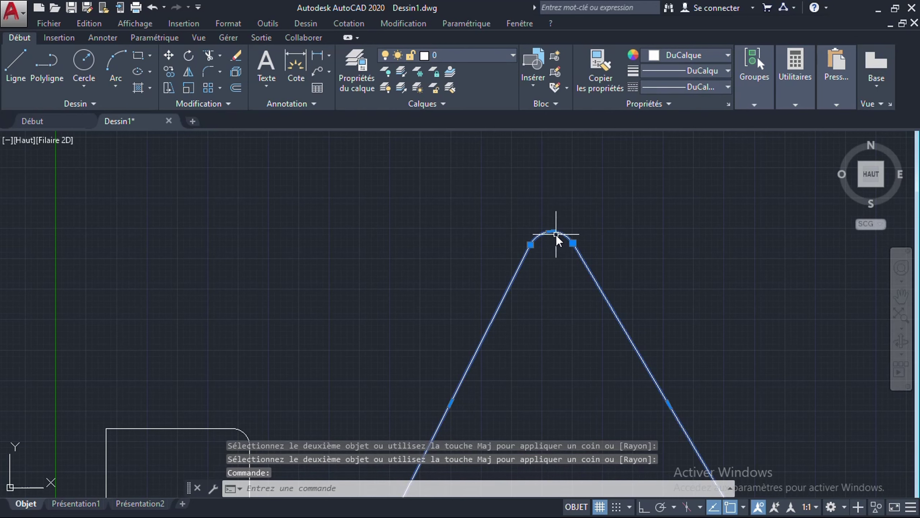
scroll(555, 234, up, 5)
mouse_move(595, 254)
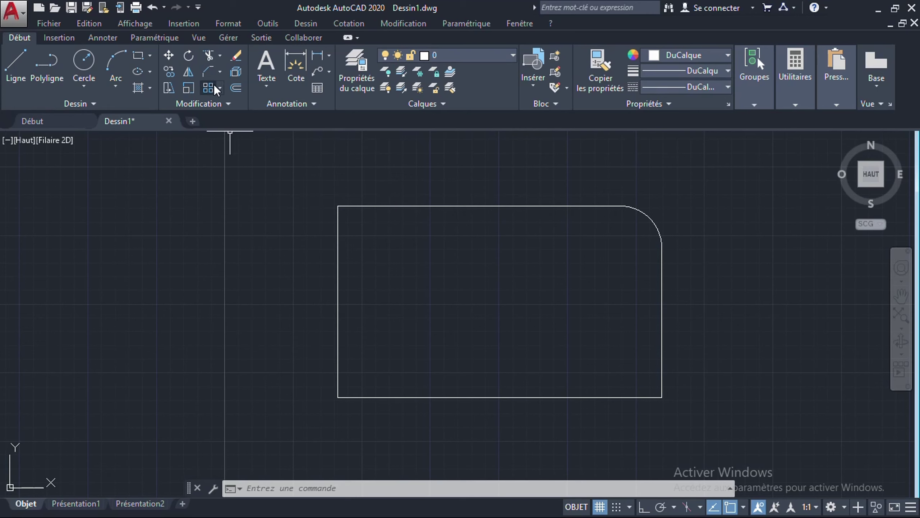
Step: Chamfer (Chanfrein) the rectangle's upper-left corner by the angle method, with length 100 and angle 50, from the left edge to the top edge
click(209, 72)
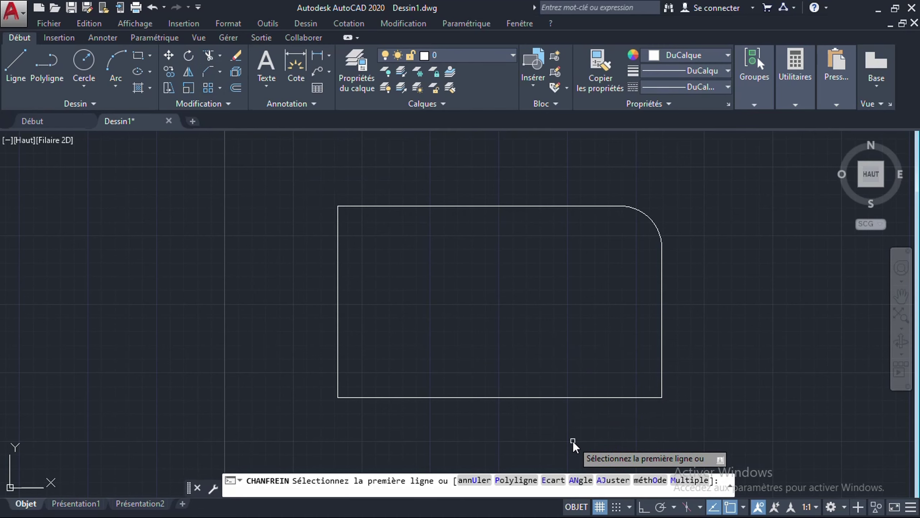
click(580, 479)
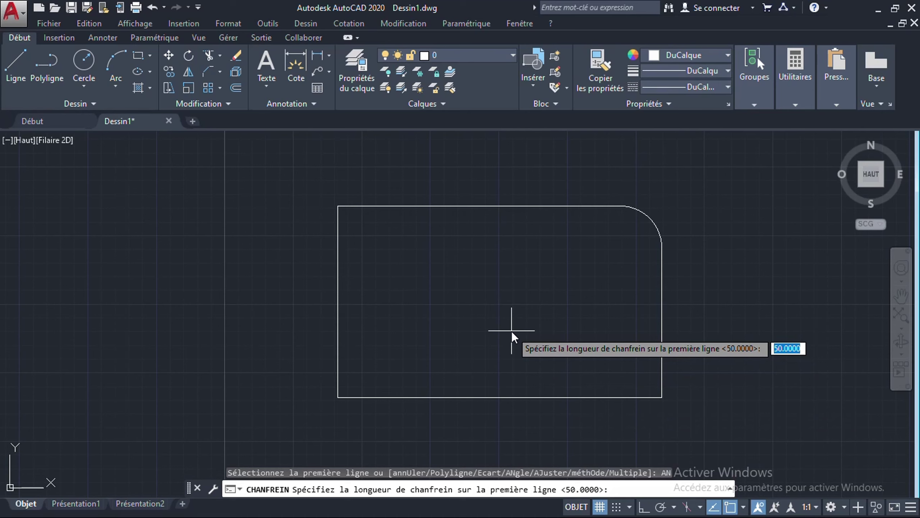
text(100)
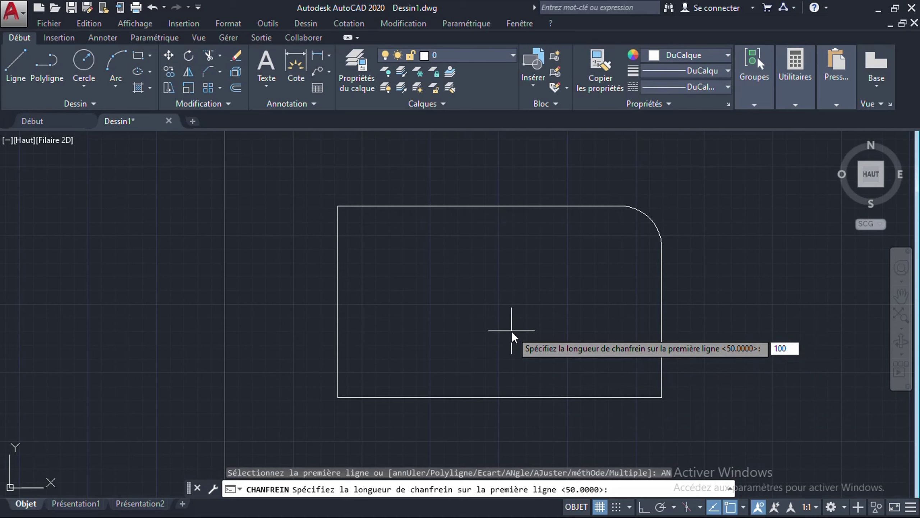
key(Return)
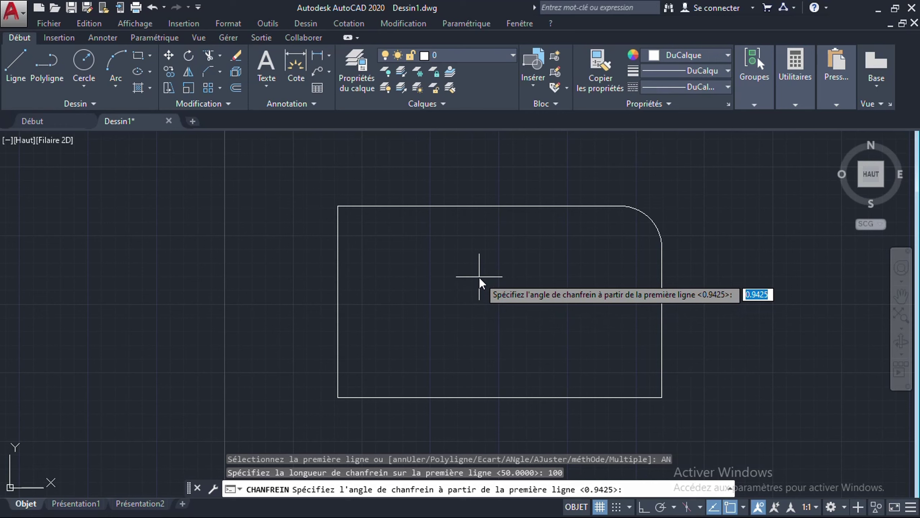
text(50)
key(Return)
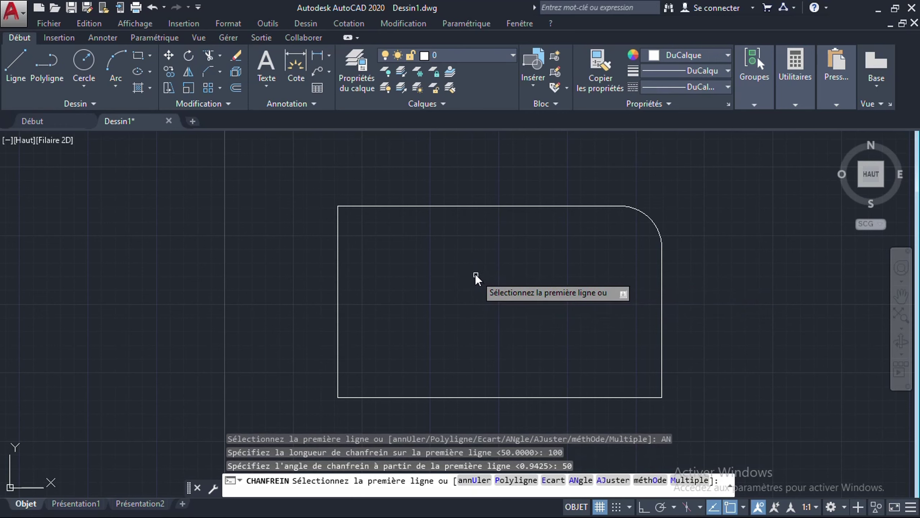
click(337, 246)
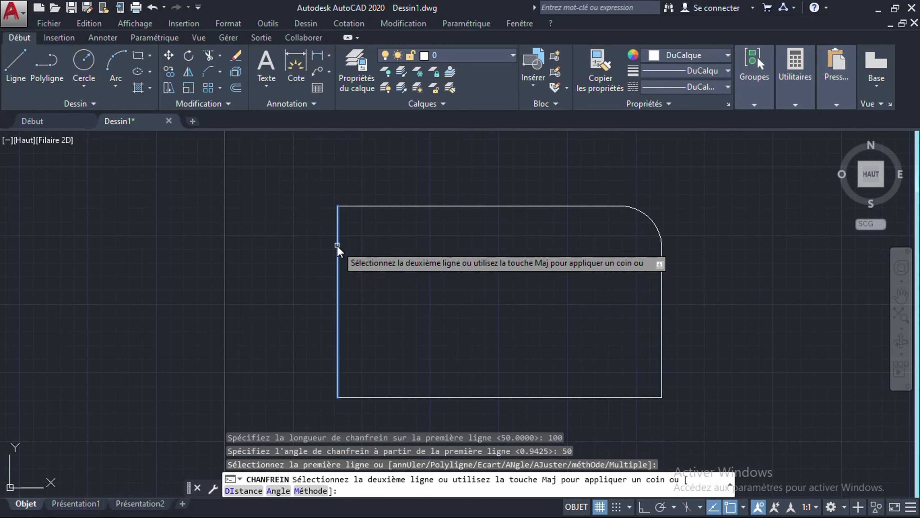
click(370, 208)
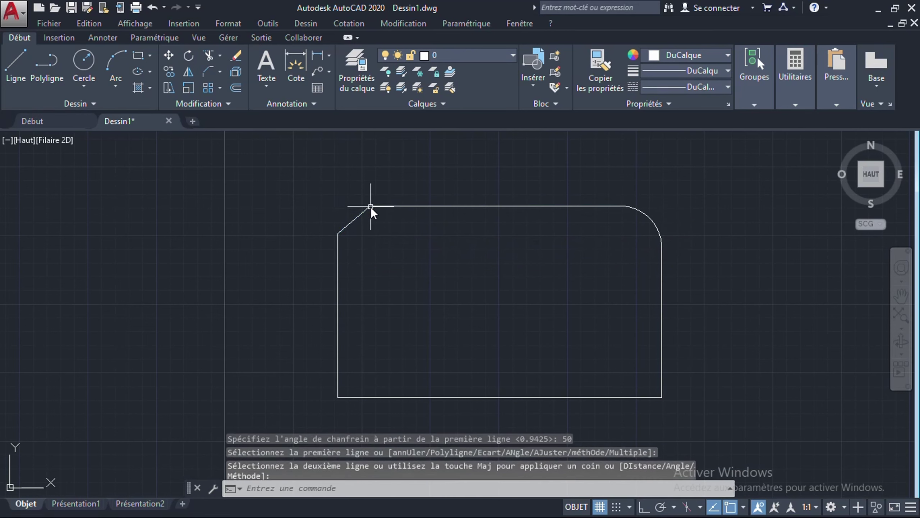
scroll(371, 226, up, 5)
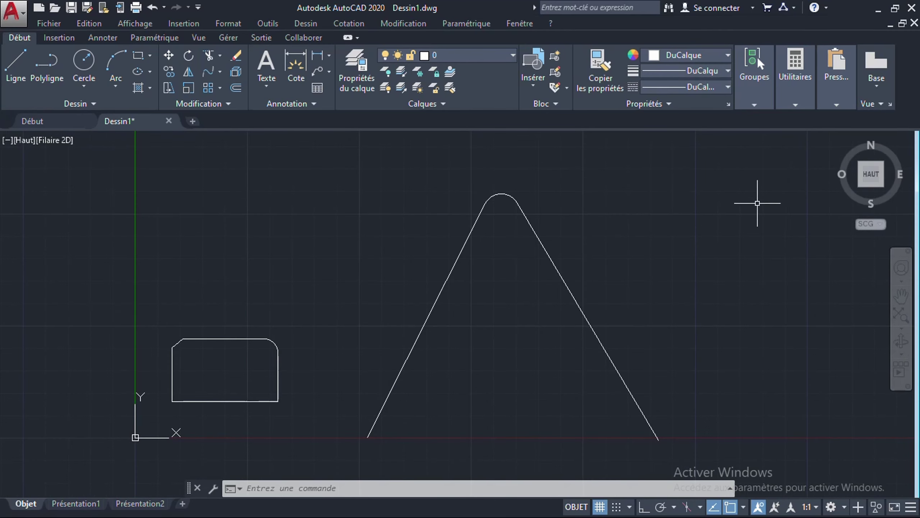
Step: Draw a freehand three-point arc to the right of the filleted polylines, rising rightward and bulging toward the upper left
click(217, 71)
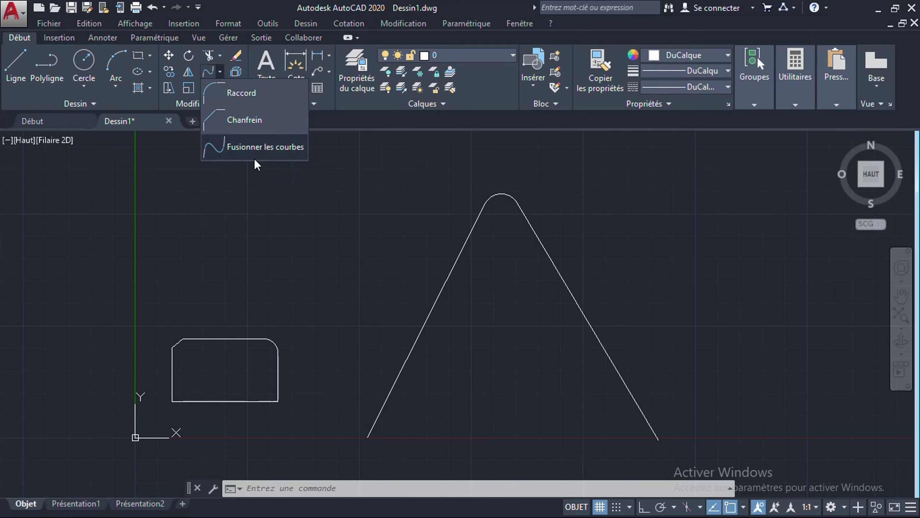
click(379, 263)
scroll(379, 262, down, 6)
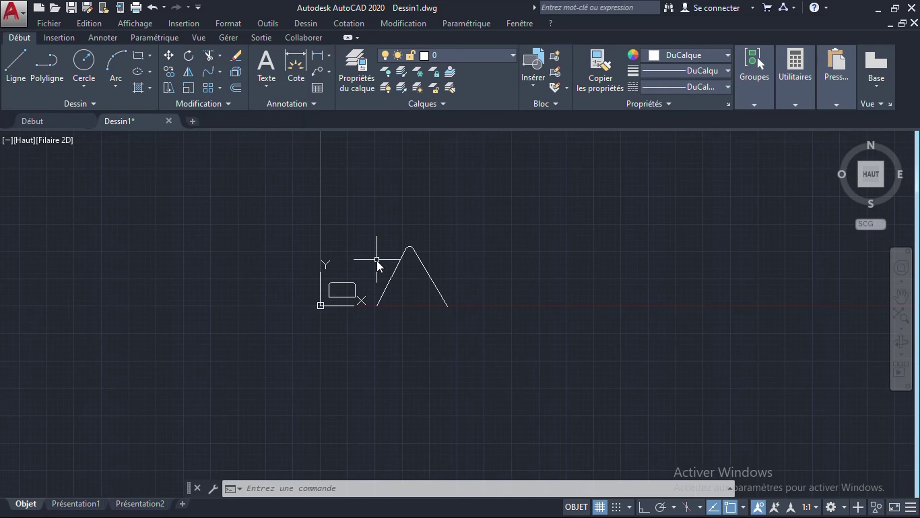
middle_drag(377, 260, 152, 288)
click(114, 63)
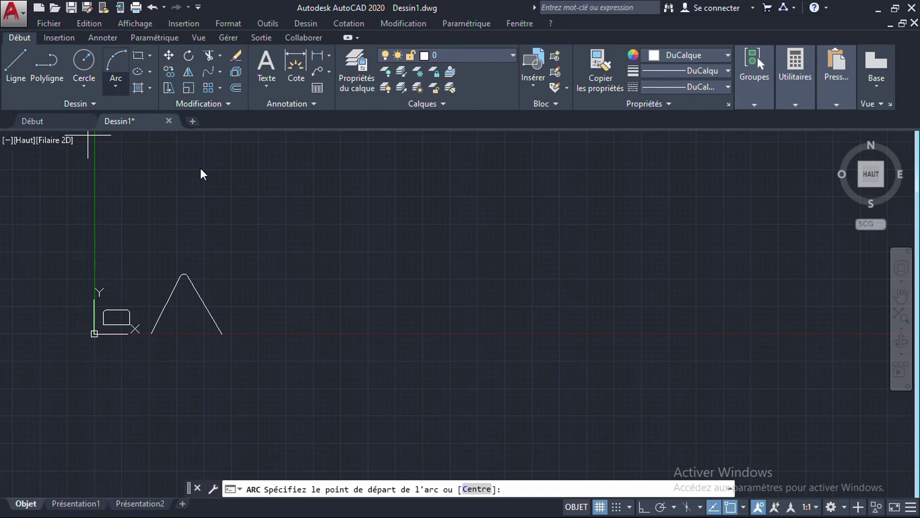
click(278, 323)
click(290, 242)
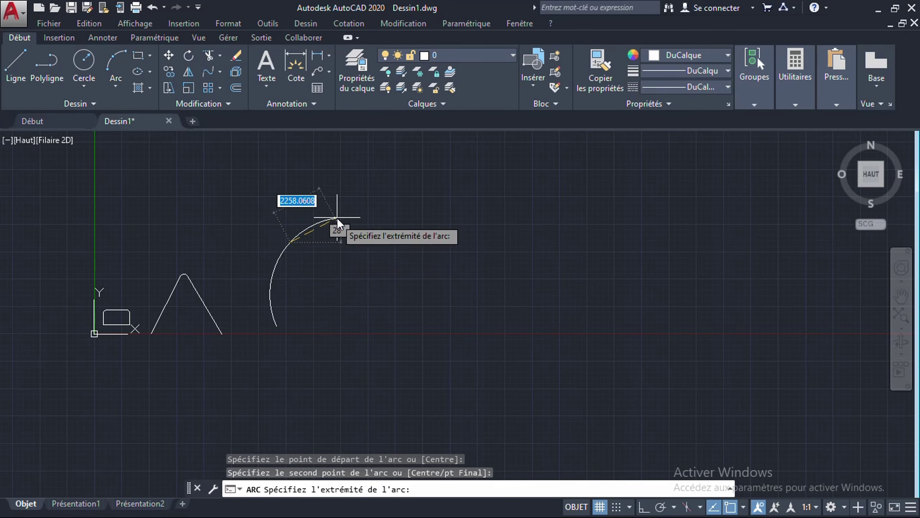
click(358, 187)
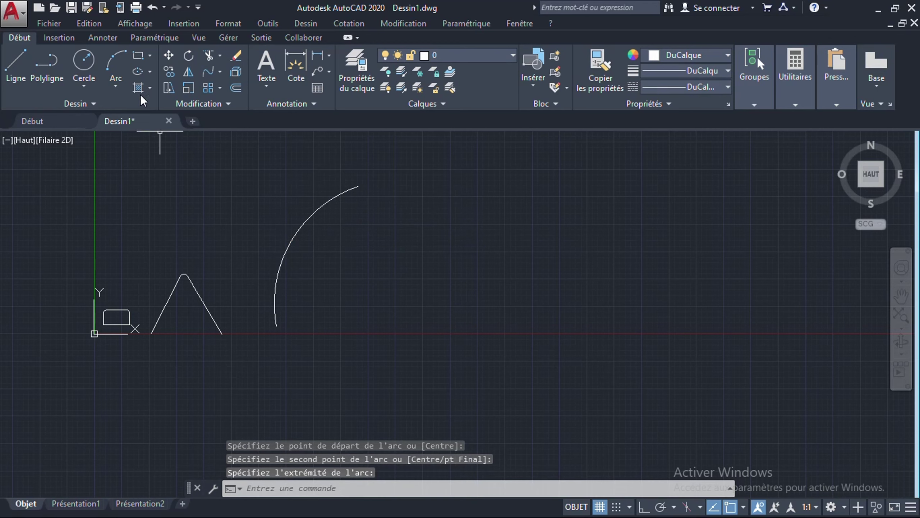
Step: Draw a second, wider three-point arc to the right of the first, bulging downward with a gap between them
click(118, 67)
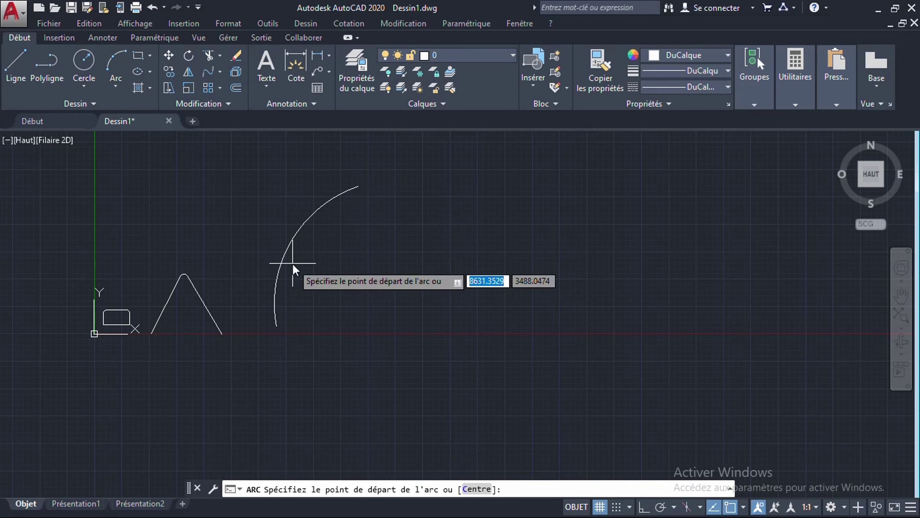
click(458, 209)
click(571, 286)
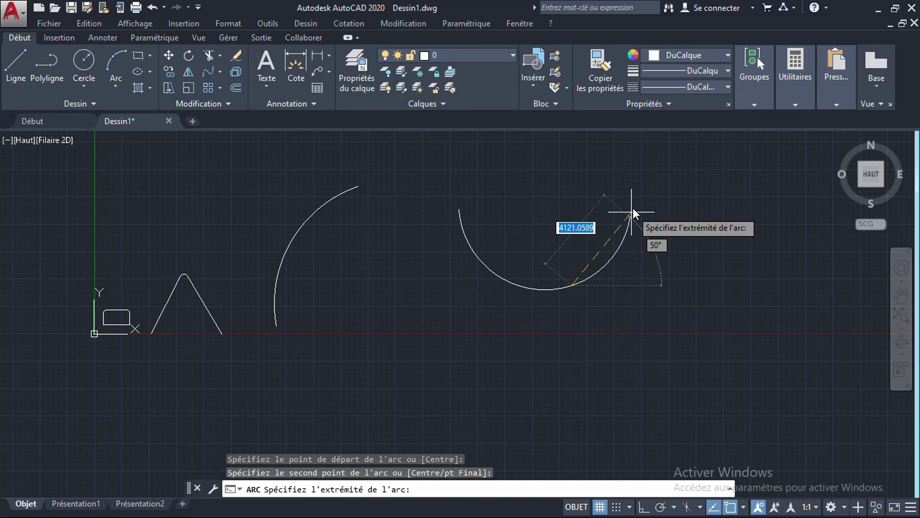
click(701, 194)
middle_drag(495, 301, 505, 381)
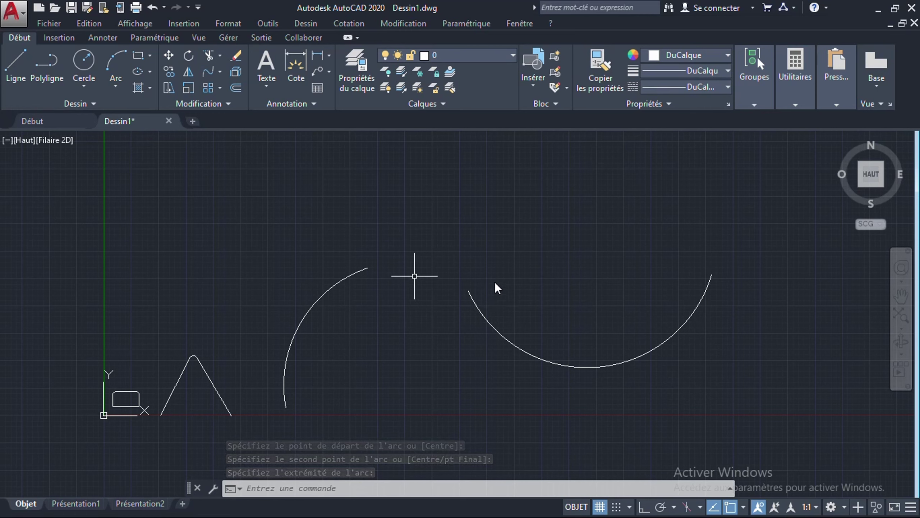
Step: Blend (Fusionner les courbes) the first arc's upper end with the near end of the bowl-shaped arc
click(208, 69)
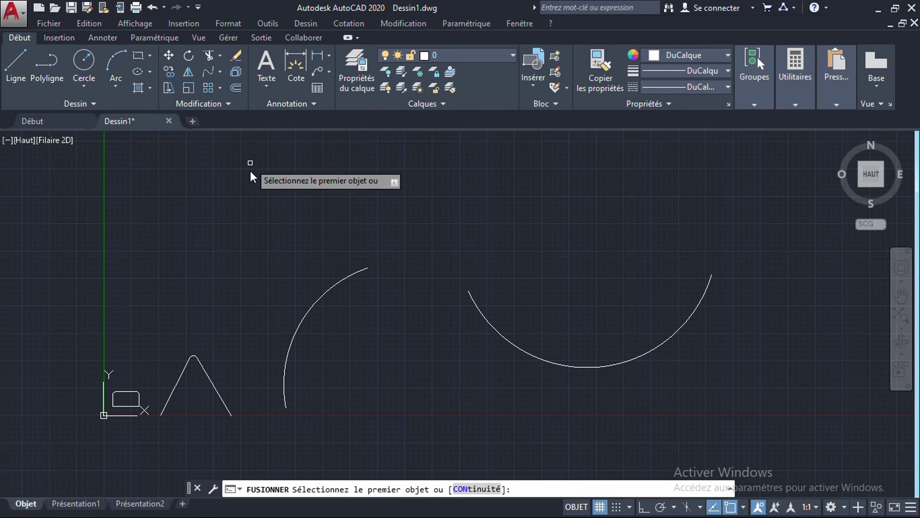
click(331, 287)
click(486, 320)
scroll(459, 296, up, 3)
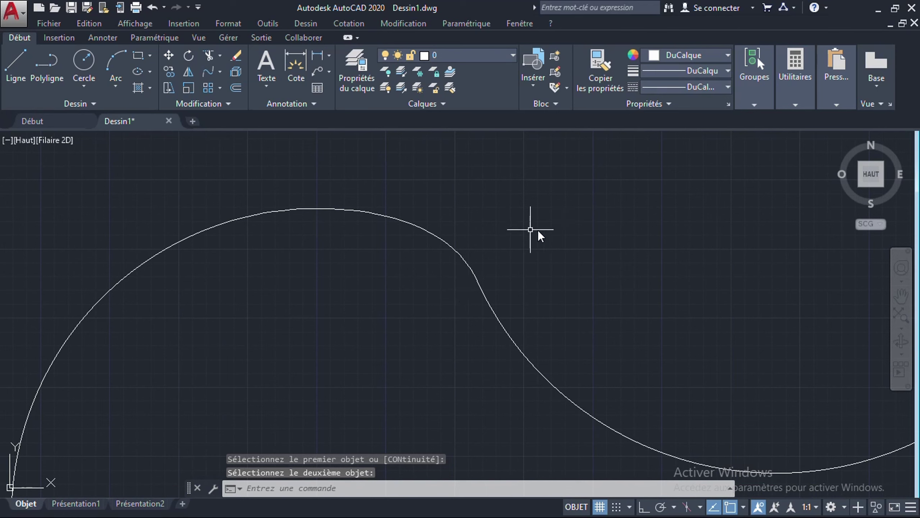
Step: Reshape the blend curve between the arcs by stretching its two intermediate control vertices upward into a sharper bend
click(418, 227)
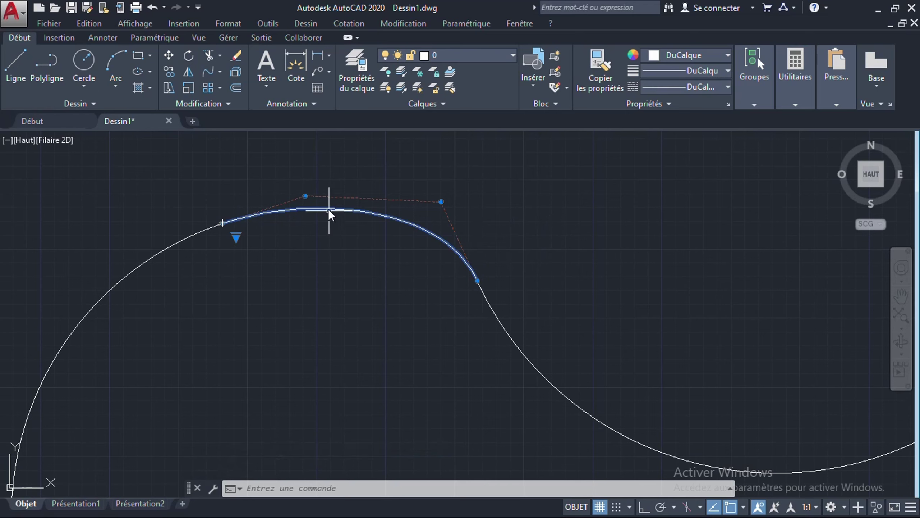
click(306, 195)
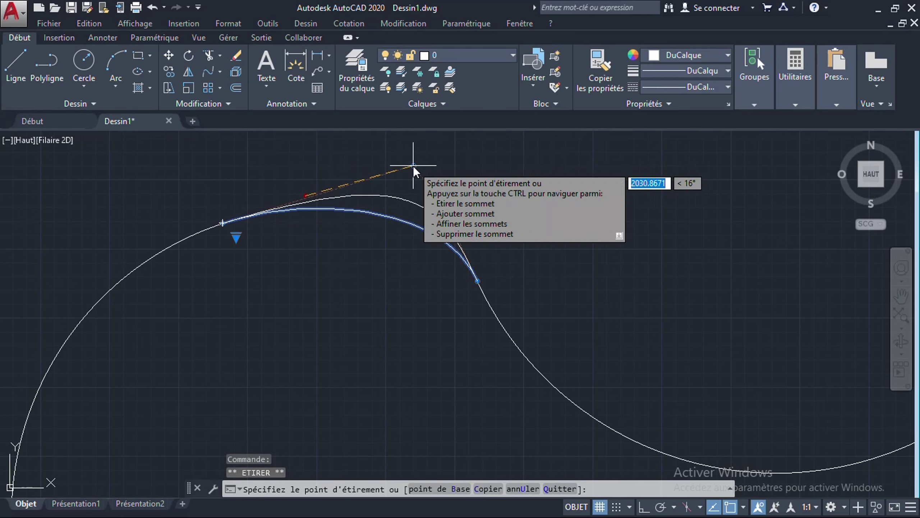
click(413, 165)
click(441, 202)
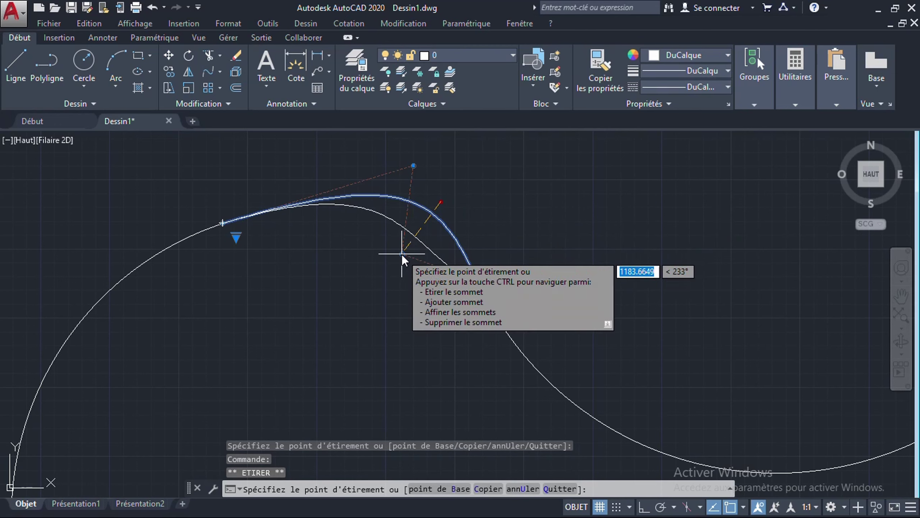
click(402, 254)
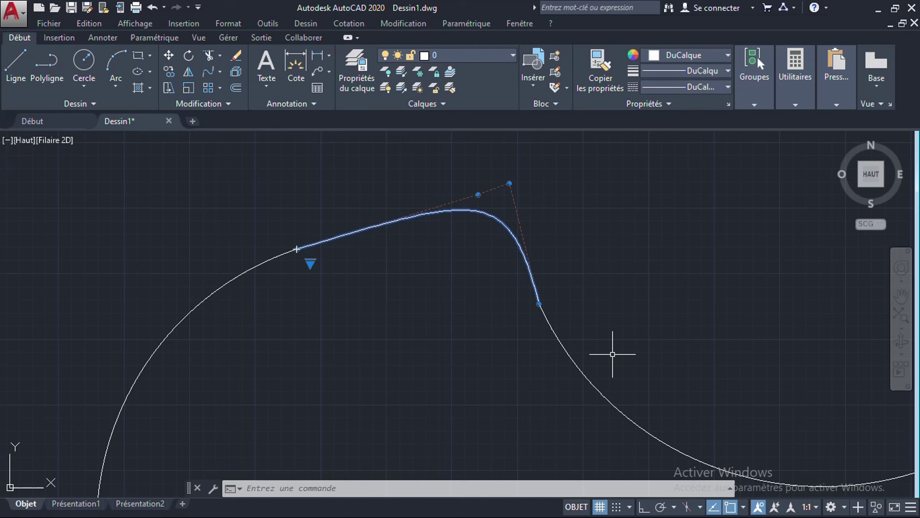
Step: Select all the objects in the drawing, including the rectangle, polylines, arcs and blend curve, and erase them
click(220, 88)
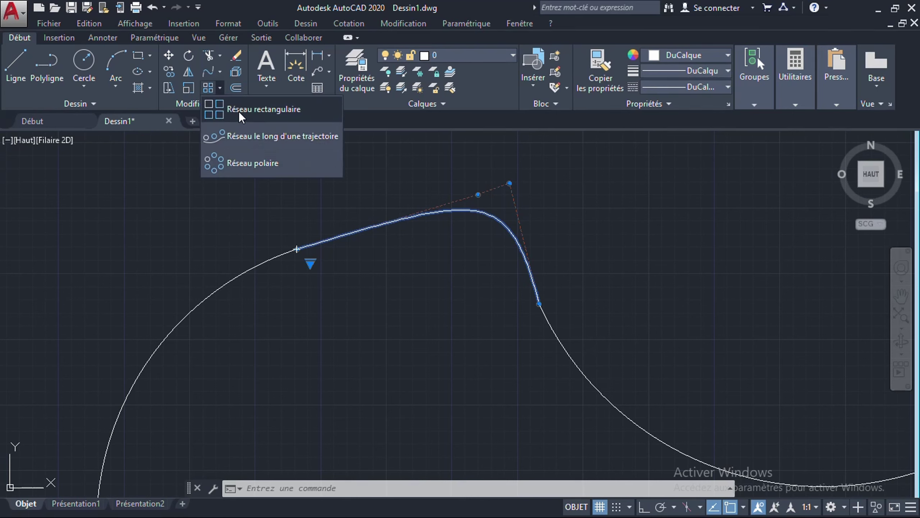
scroll(190, 228, down, 8)
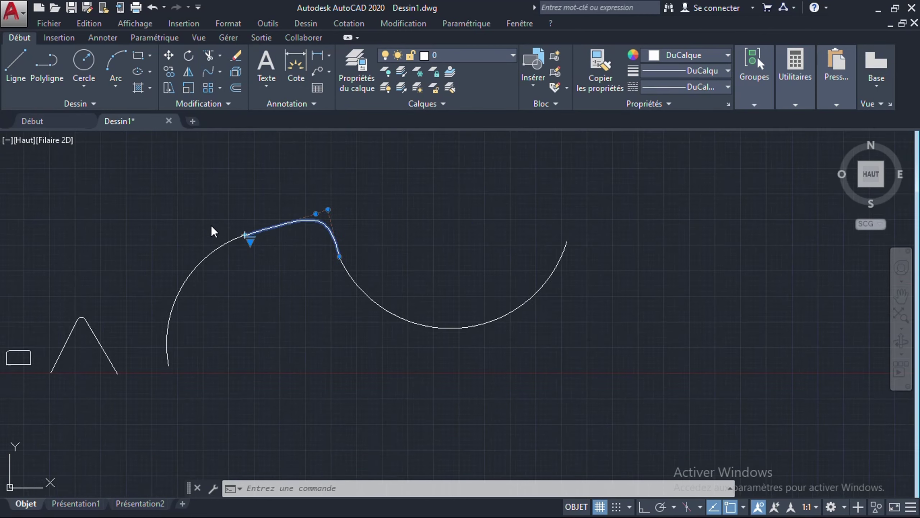
middle_drag(195, 250, 270, 286)
scroll(219, 309, up, 8)
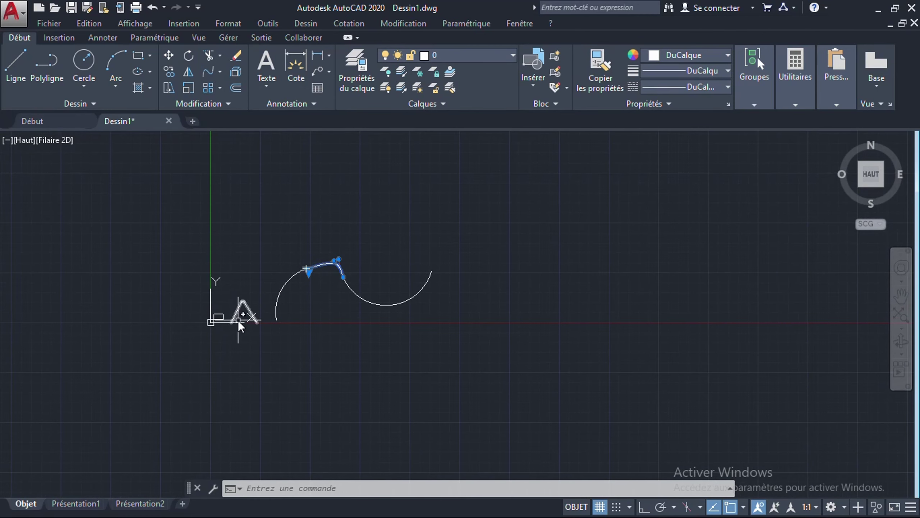
scroll(254, 314, down, 5)
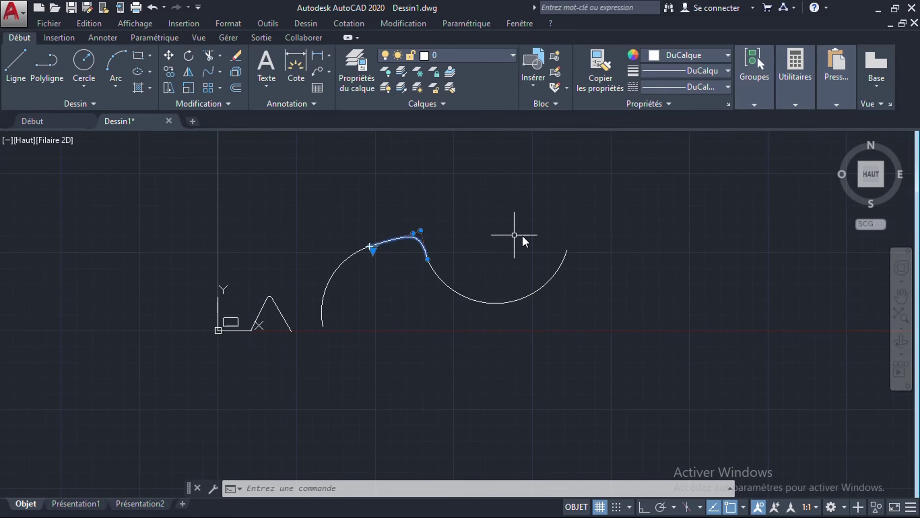
click(585, 217)
click(184, 331)
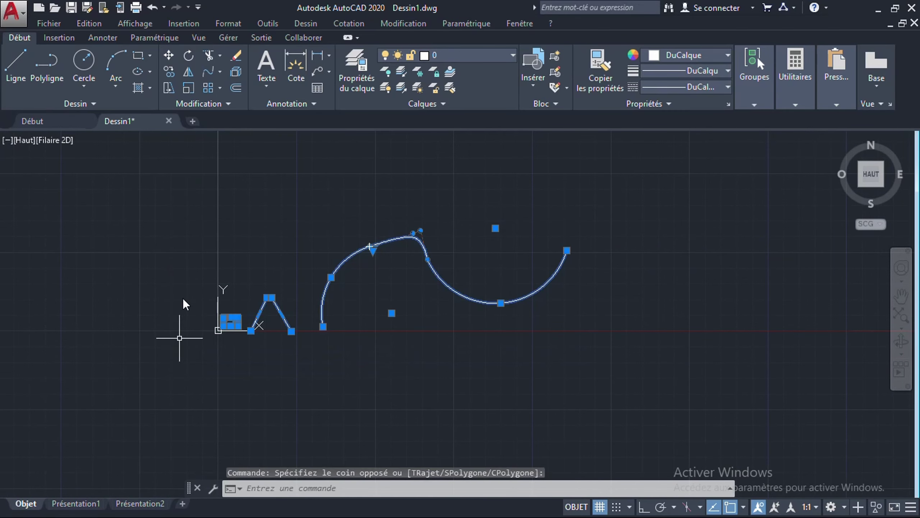
click(236, 55)
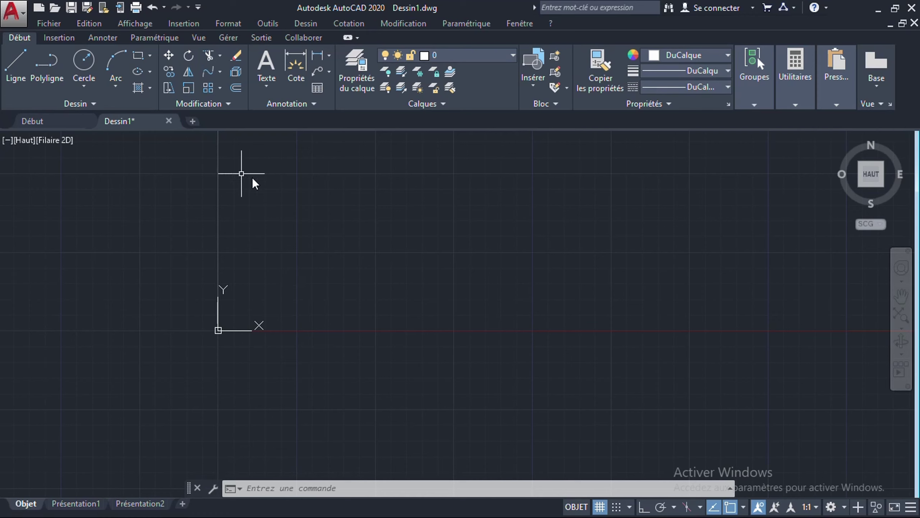
Step: Draw a small freehand rectangle about 1499 by 1016 units, above and to the right of the origin
click(139, 54)
click(297, 240)
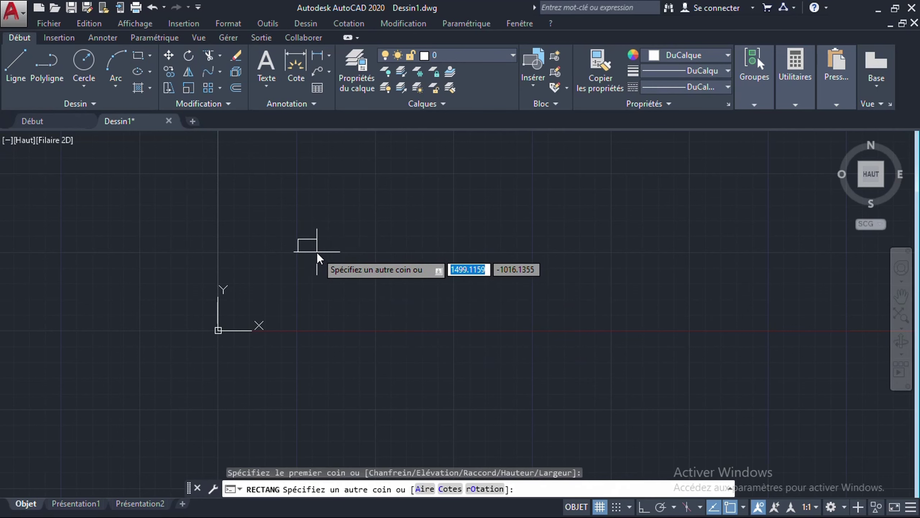
click(316, 252)
scroll(307, 261, up, 3)
scroll(304, 260, up, 2)
middle_drag(276, 217, 263, 259)
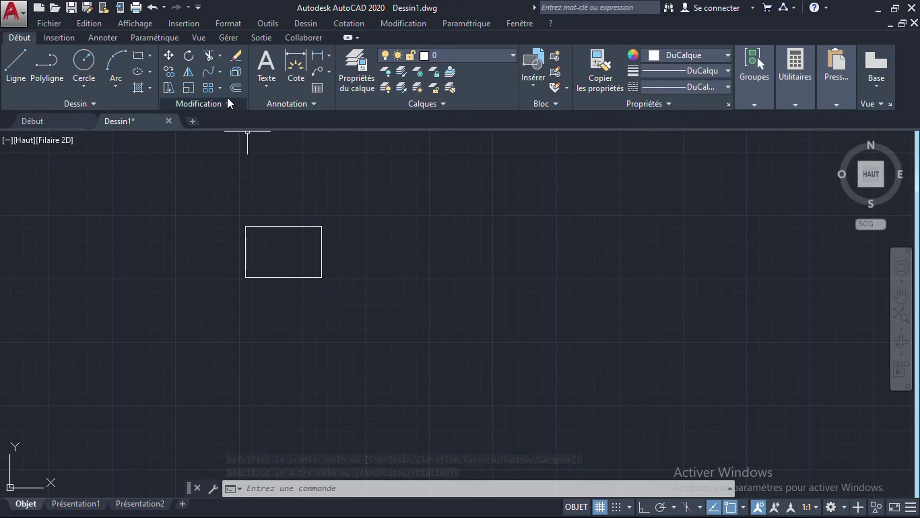
Step: Create an associative rectangular array from the small rectangle with the default rows and columns
click(208, 87)
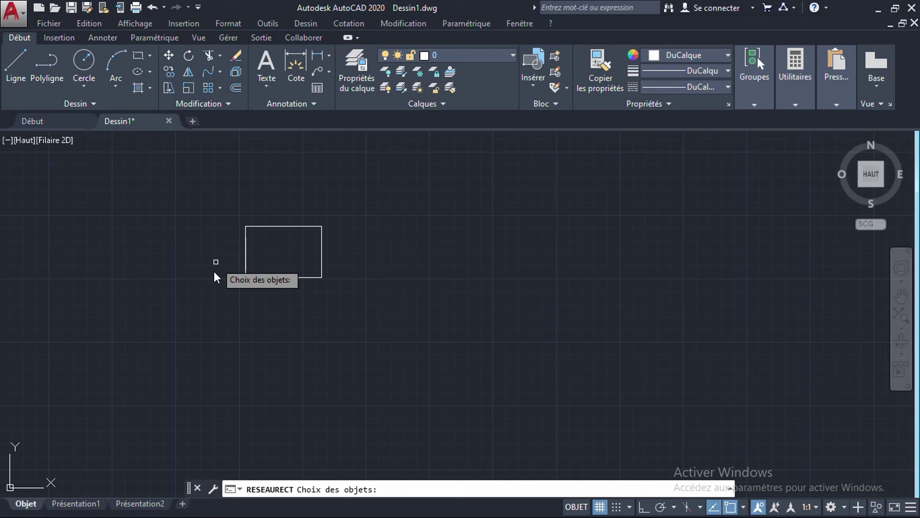
click(246, 259)
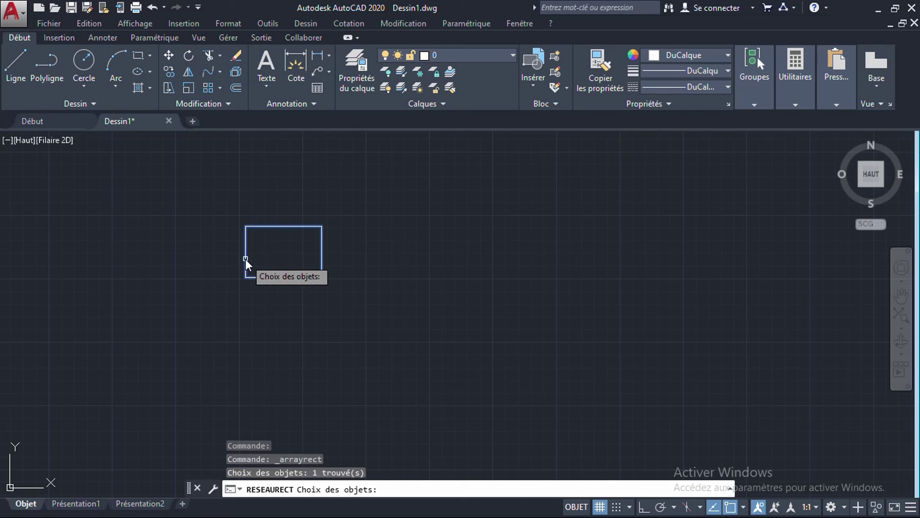
key(Return)
scroll(578, 250, down, 5)
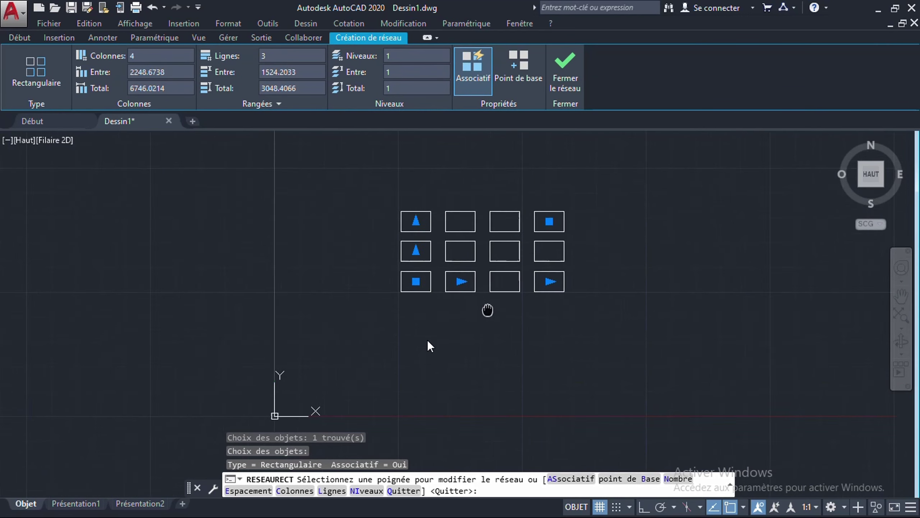
middle_drag(488, 310, 222, 317)
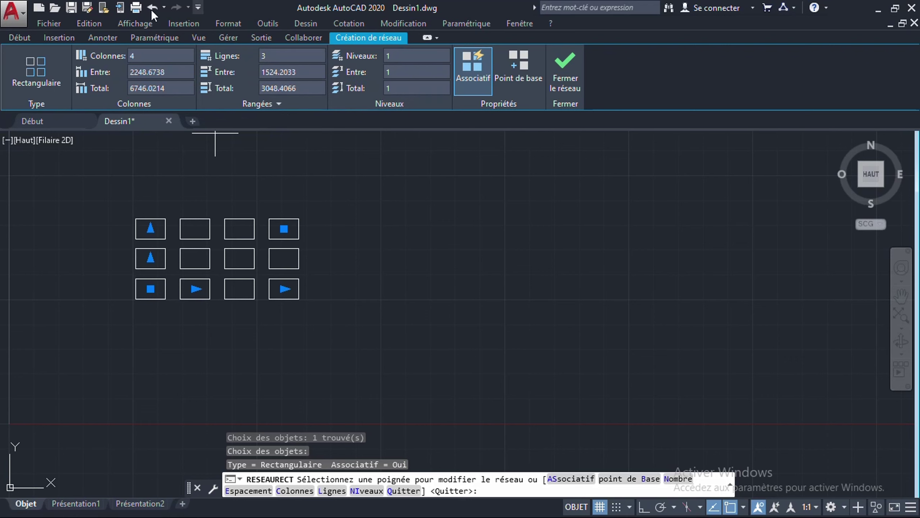
Step: Set the rectangular array to 3 columns and 7 rows
click(139, 56)
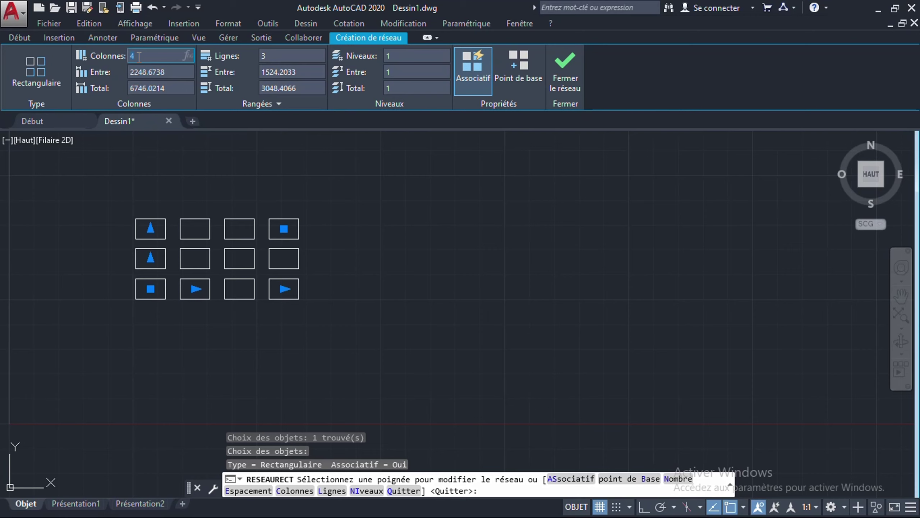
text(3)
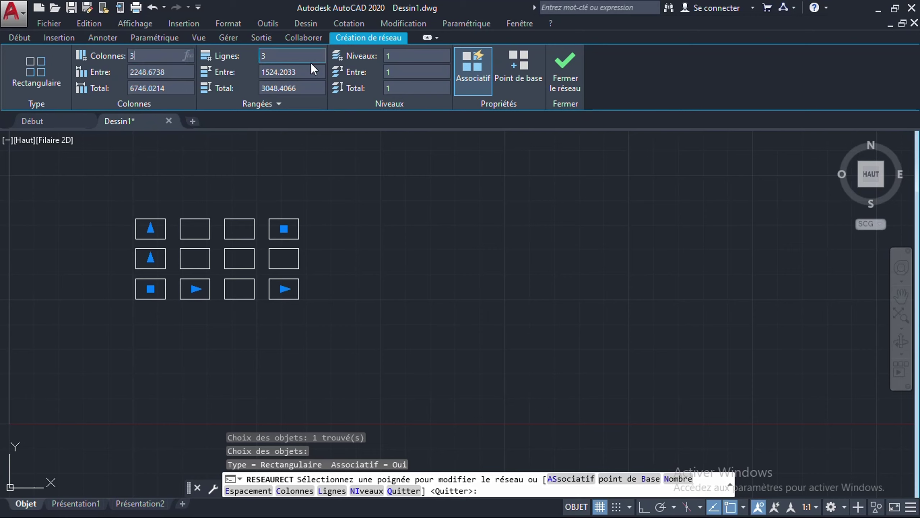
click(268, 60)
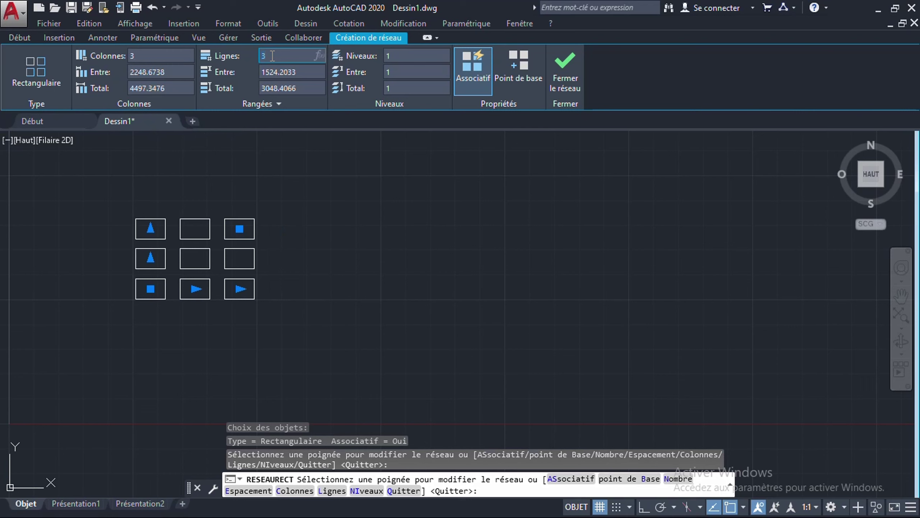
text(7)
key(Return)
scroll(238, 217, down, 4)
scroll(239, 192, up, 2)
middle_drag(238, 192, 296, 240)
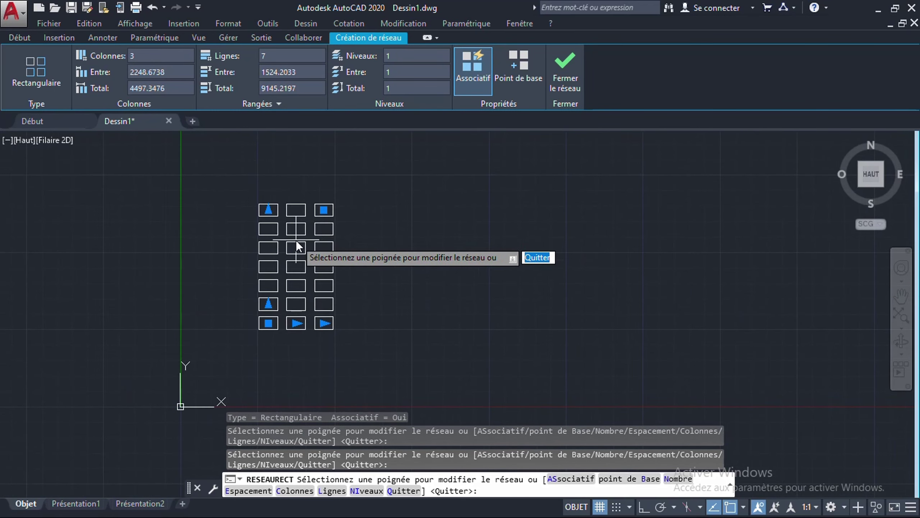
scroll(296, 240, up, 2)
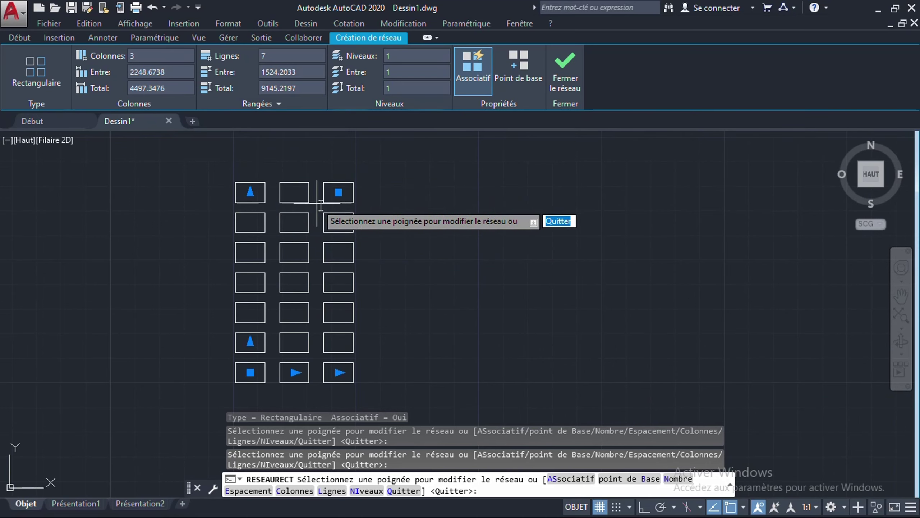
Step: Set the spacing between the array's columns to 4000
click(174, 73)
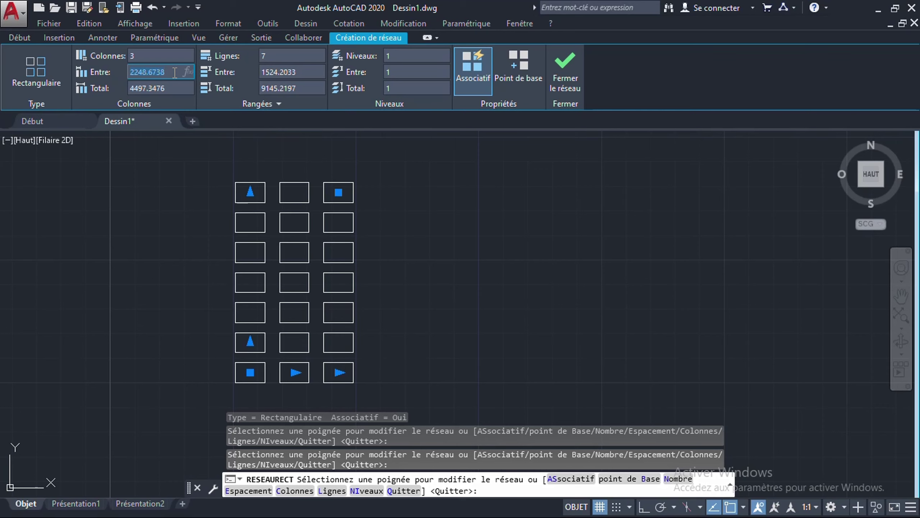
text(4000)
key(Return)
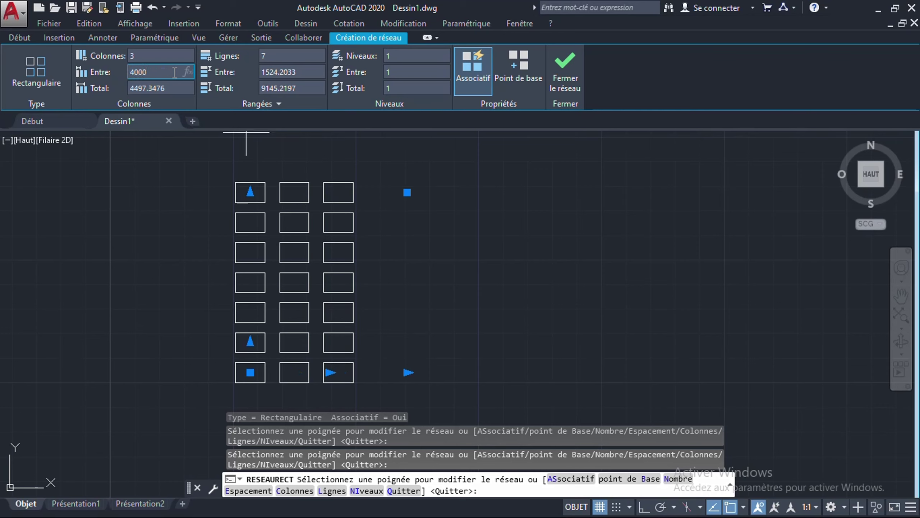
scroll(275, 260, down, 2)
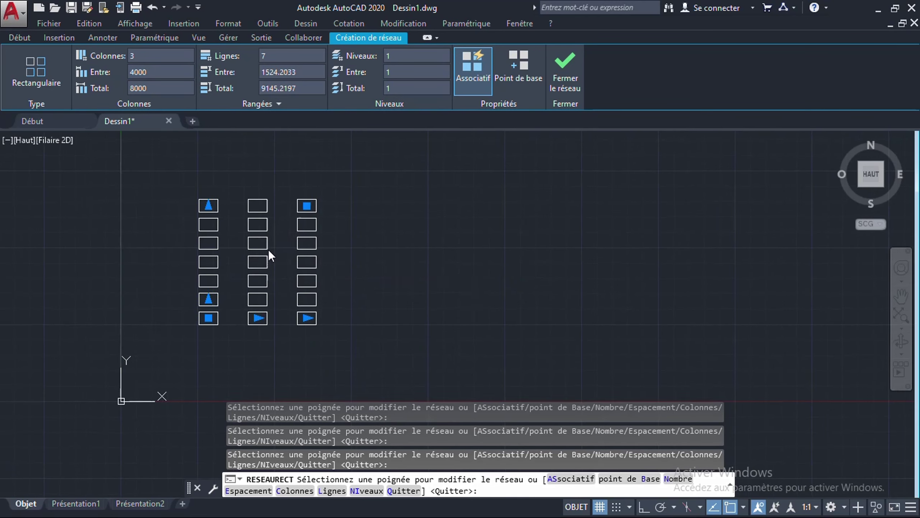
scroll(314, 226, up, 3)
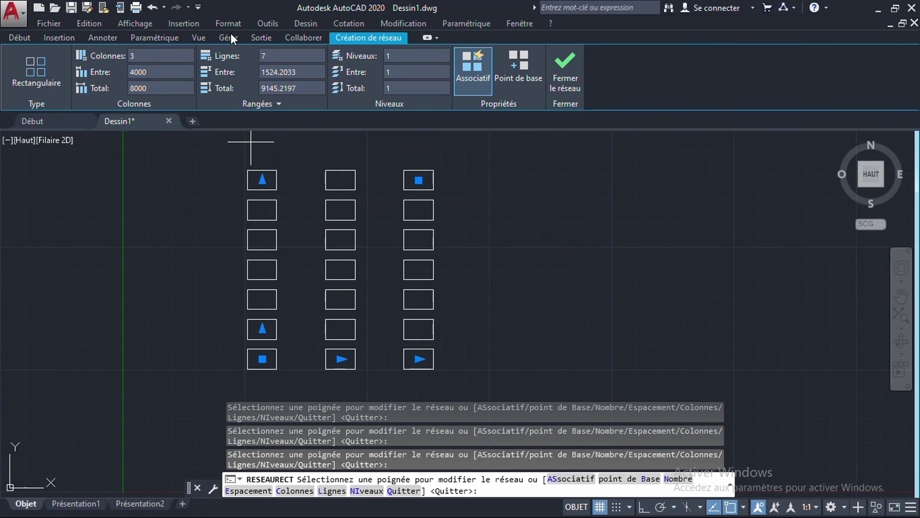
Step: Set the spacing between the array's rows to 3000 and finish the rectangular array
click(283, 71)
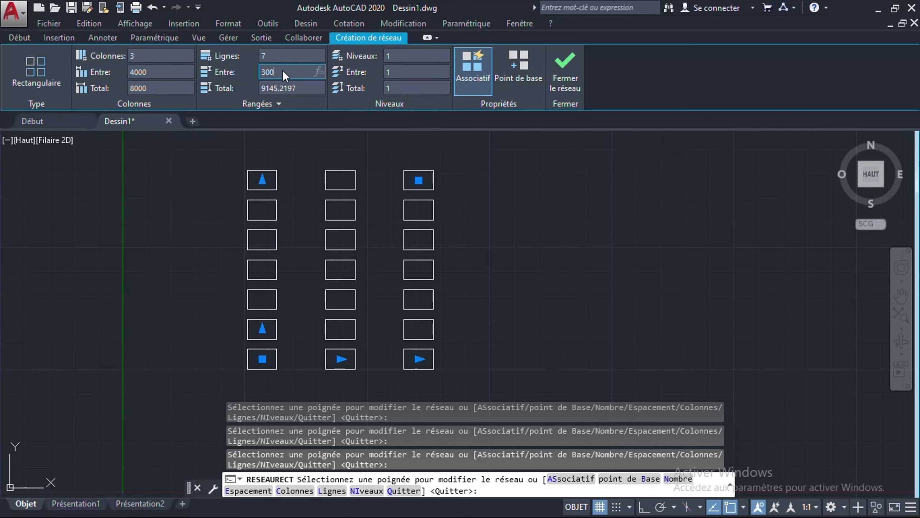
text(0)
key(Return)
scroll(362, 232, down, 3)
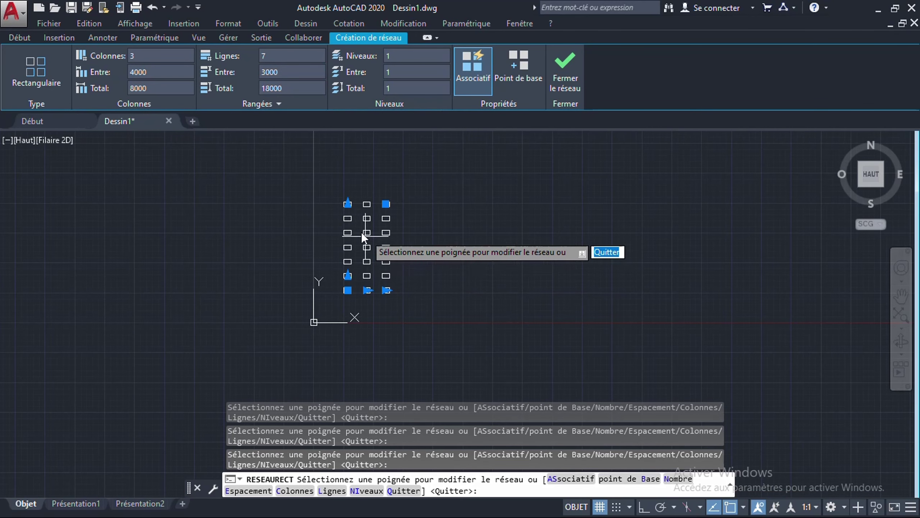
scroll(362, 235, up, 5)
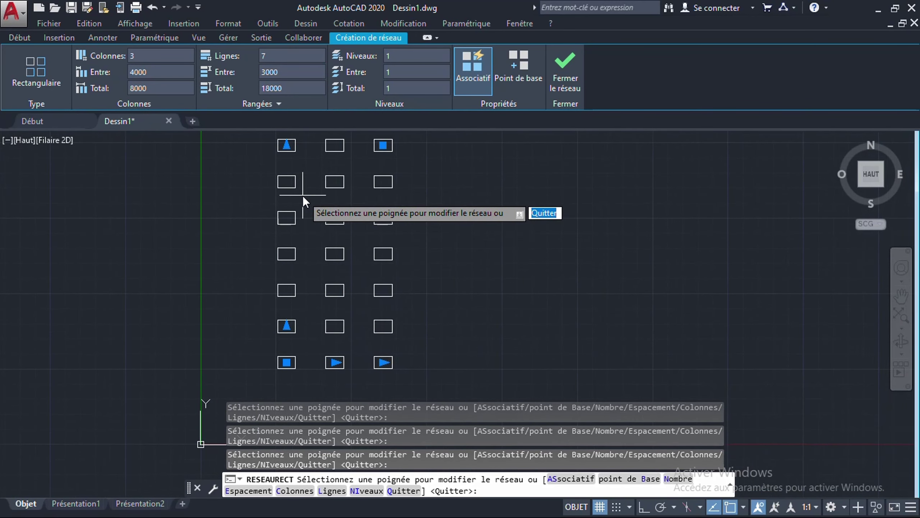
scroll(331, 204, down, 2)
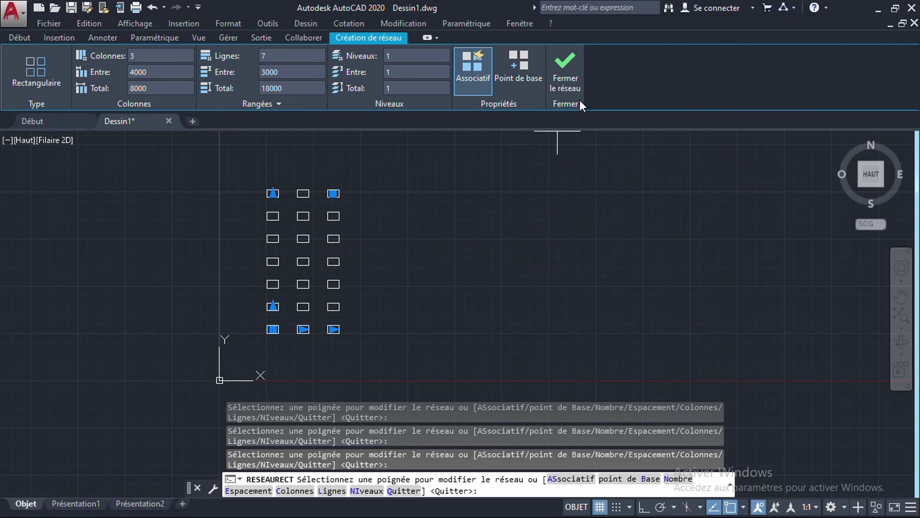
click(572, 80)
scroll(291, 239, up, 2)
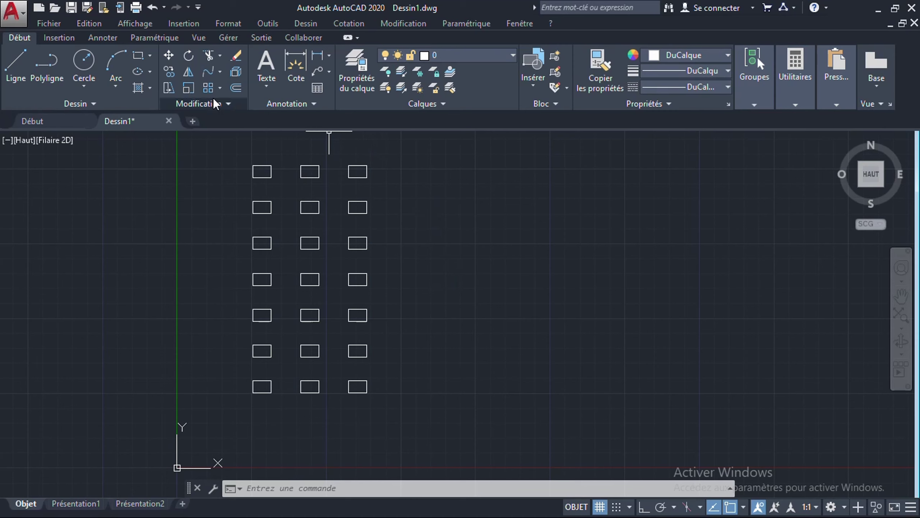
click(220, 88)
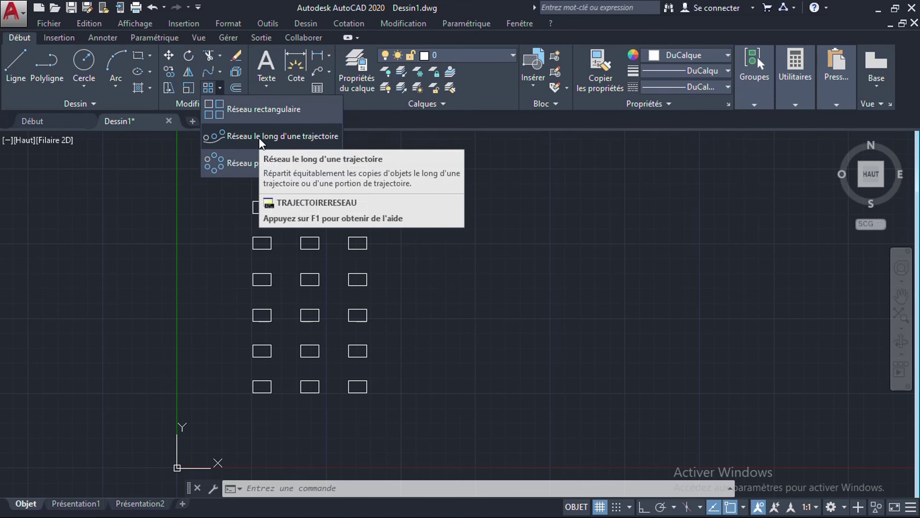
scroll(339, 258, down, 2)
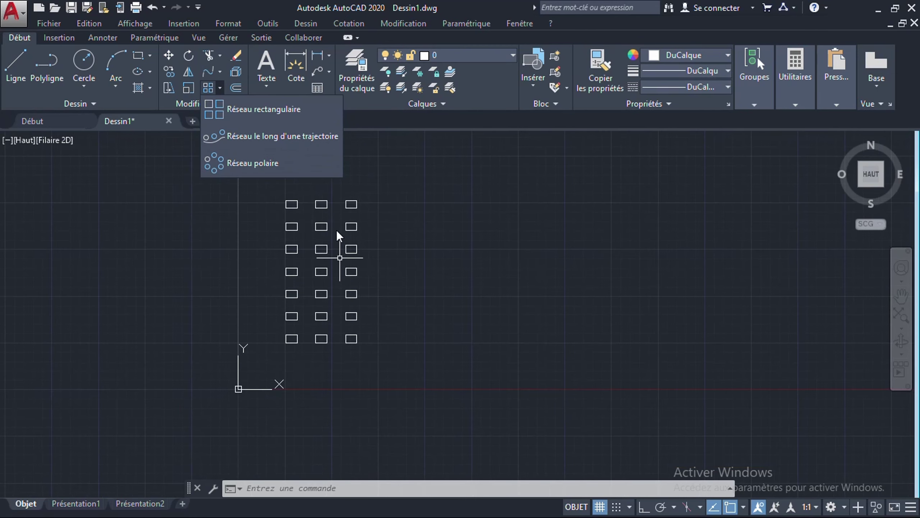
click(472, 232)
Step: Draw a three-point arc curving upward to the right of the rectangle array, ending about 28181 units from its second point
mouse_move(399, 239)
middle_down()
mouse_move(230, 236)
mouse_move(174, 207)
middle_up()
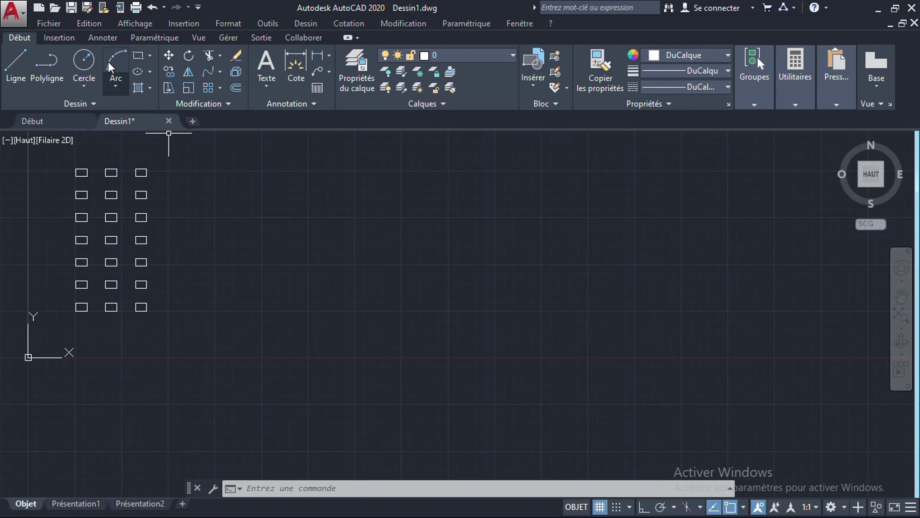
click(111, 61)
click(227, 328)
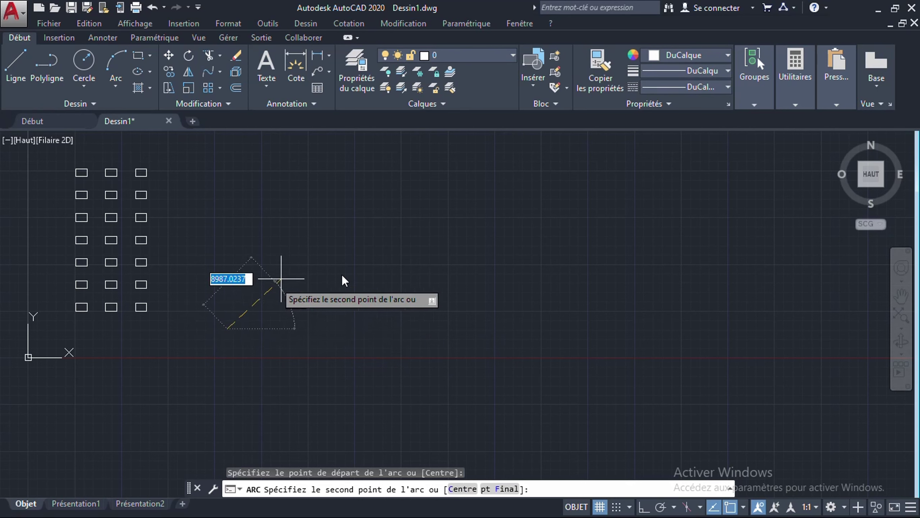
click(395, 307)
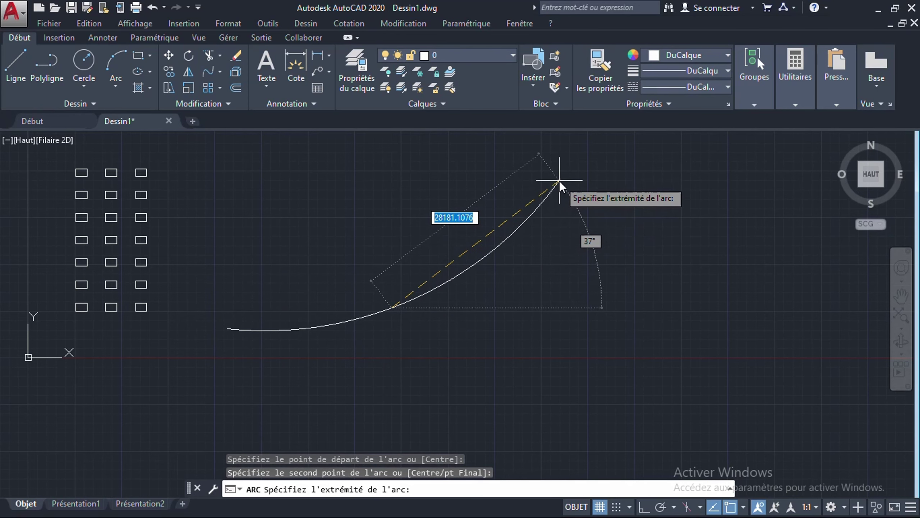
click(560, 180)
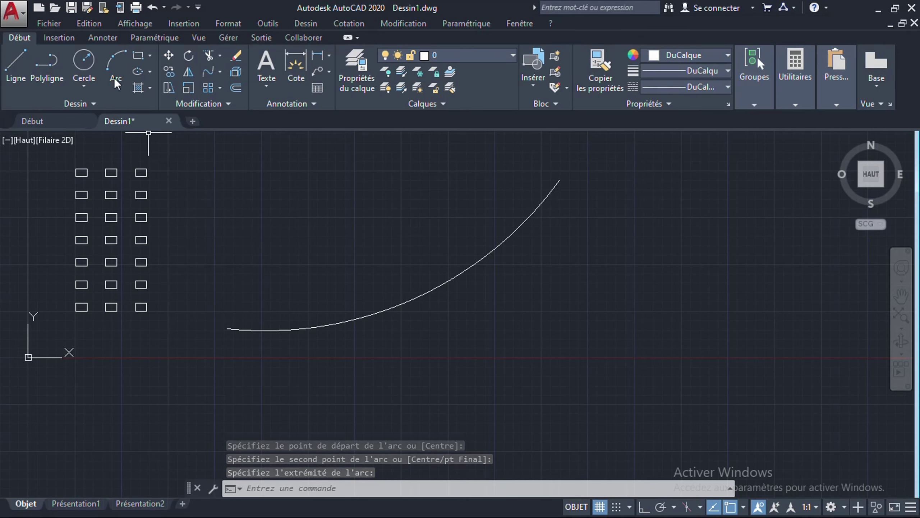
Step: Draw a small circle with a radius of about 740 units just above the arc's lower-left end
click(84, 60)
scroll(232, 334, up, 3)
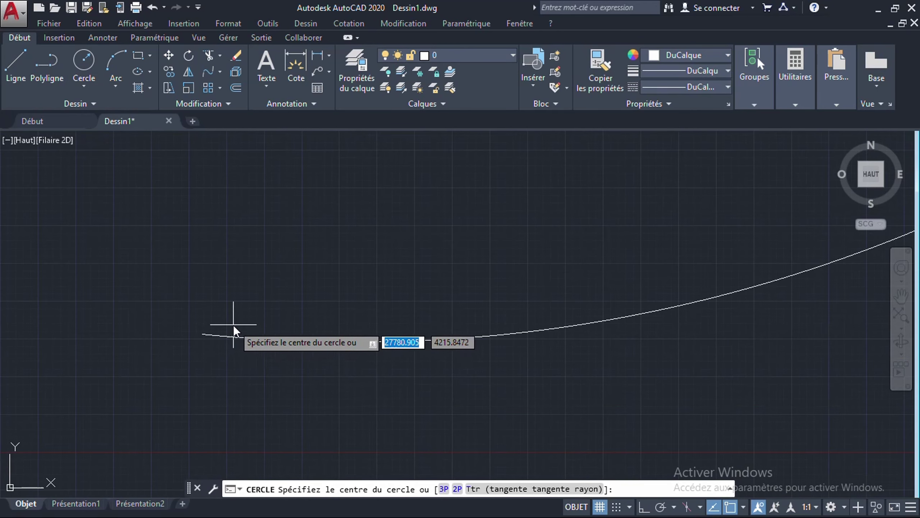
click(207, 307)
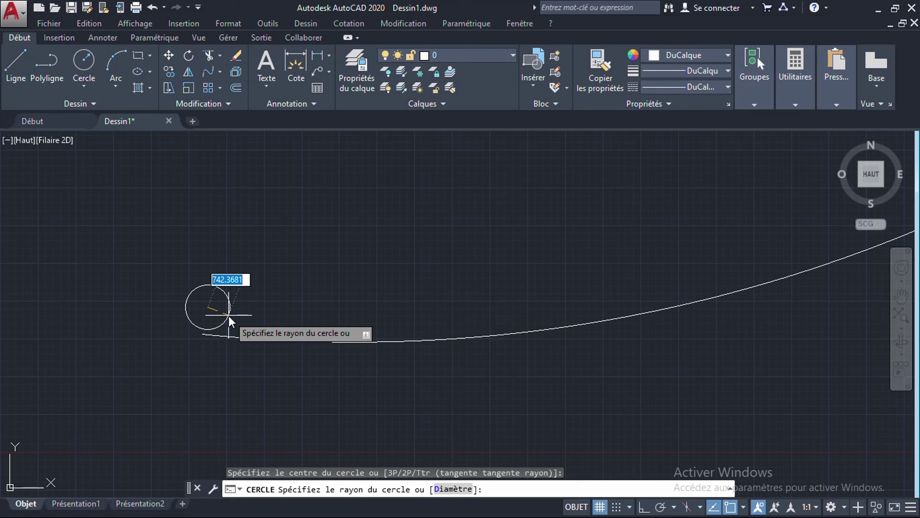
click(229, 316)
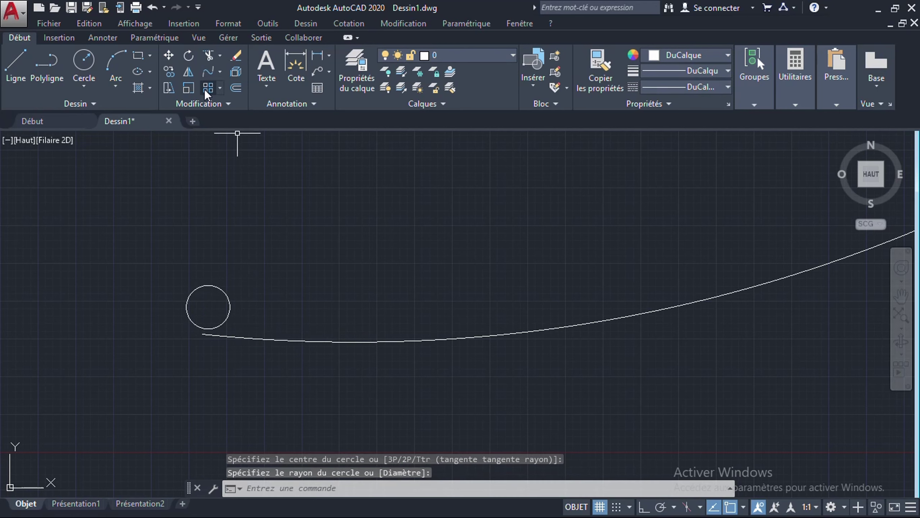
Step: Create an associative path array (Réseau le long d'une trajectoire) of the small circle, using the large arc as the path
click(220, 88)
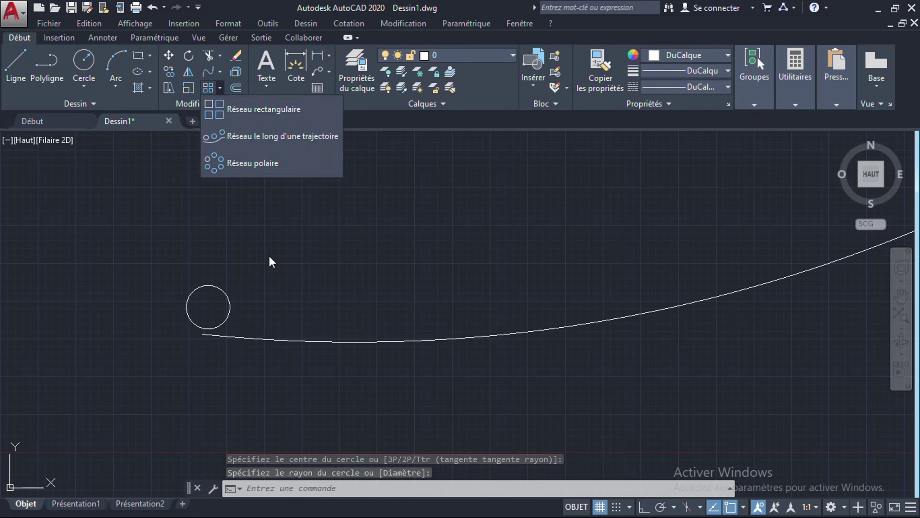
click(296, 137)
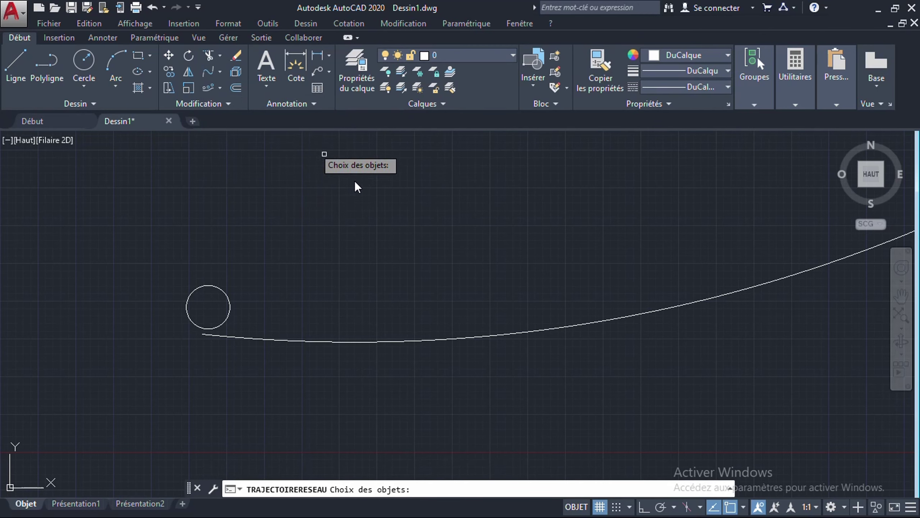
scroll(333, 298, down, 2)
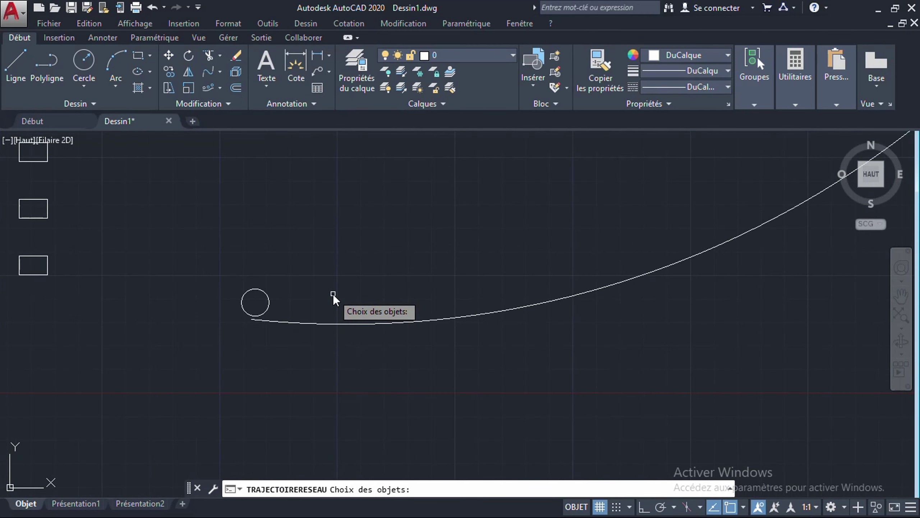
click(269, 301)
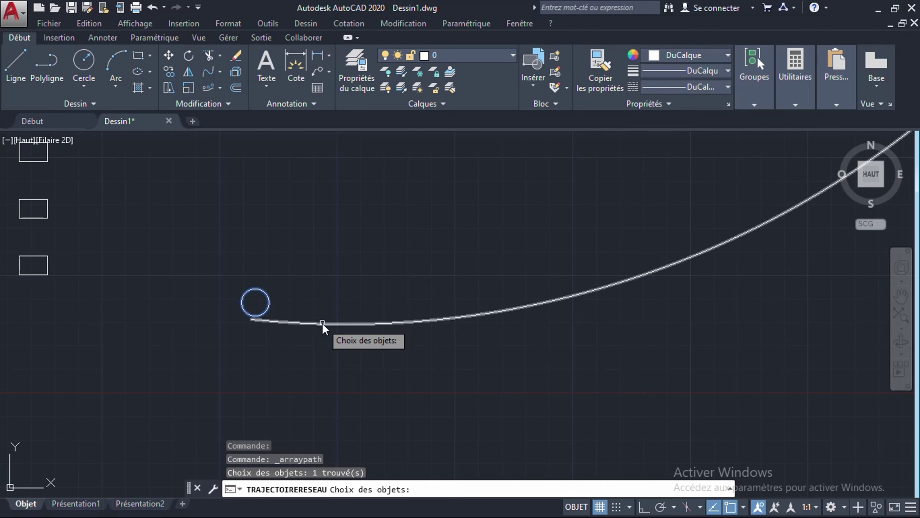
key(Return)
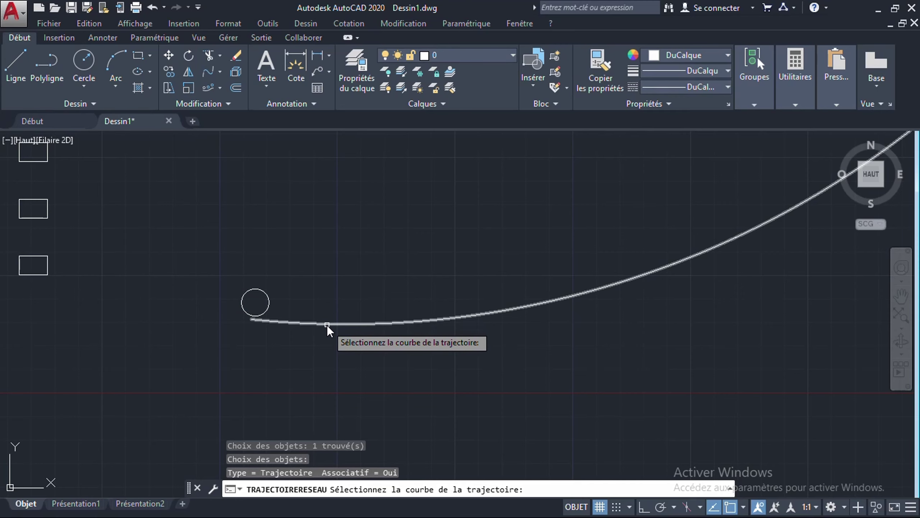
click(327, 324)
scroll(239, 214, down, 6)
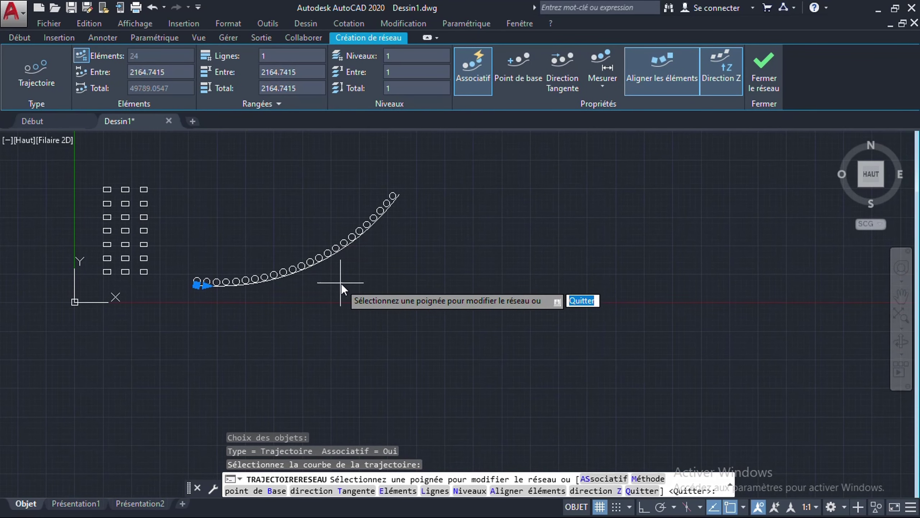
scroll(217, 289, up, 5)
scroll(193, 361, down, 4)
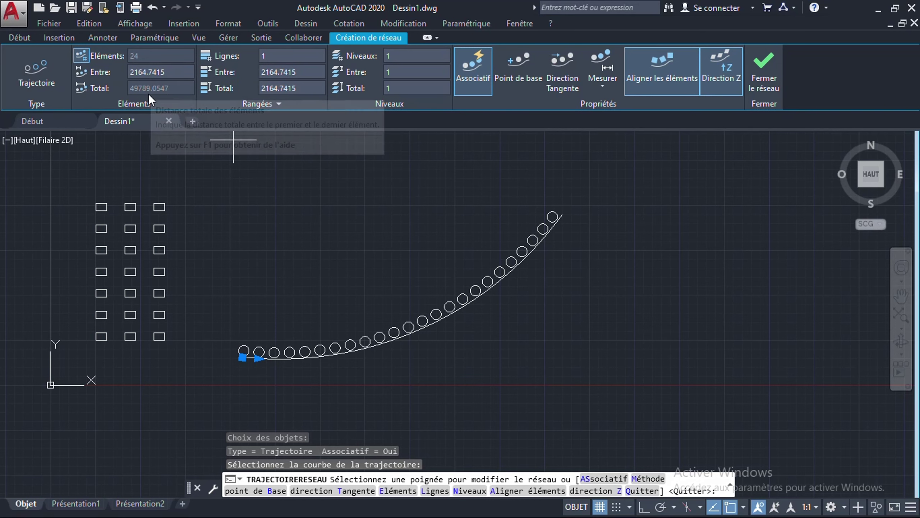
Step: Try 3 rows for the path array of circles, and return the row count to 1
click(276, 57)
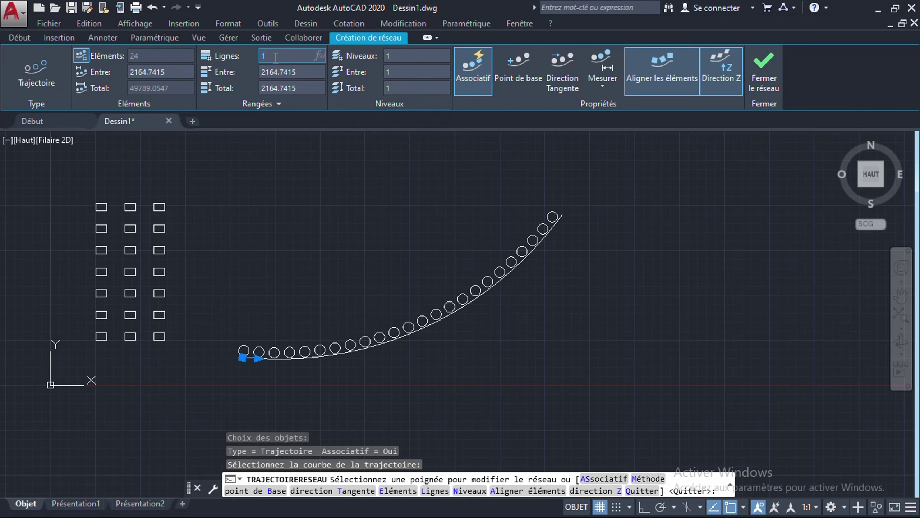
text(3)
key(Return)
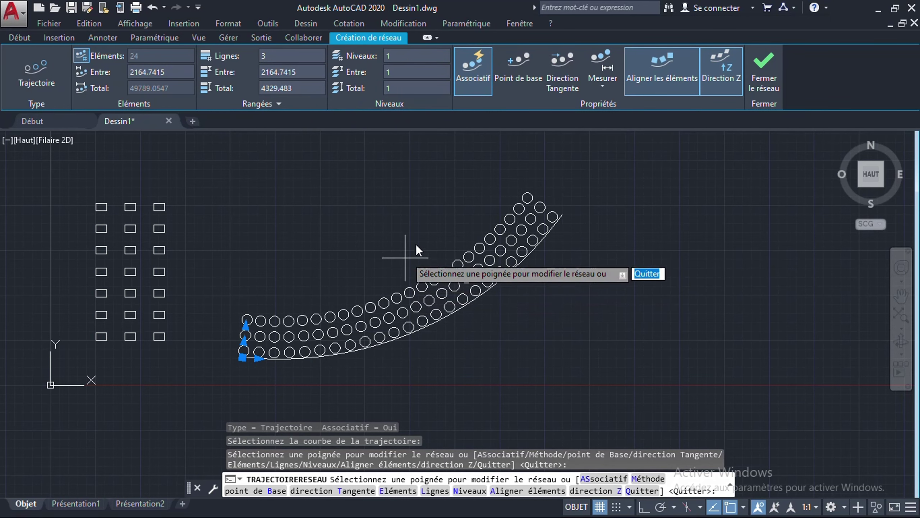
click(293, 56)
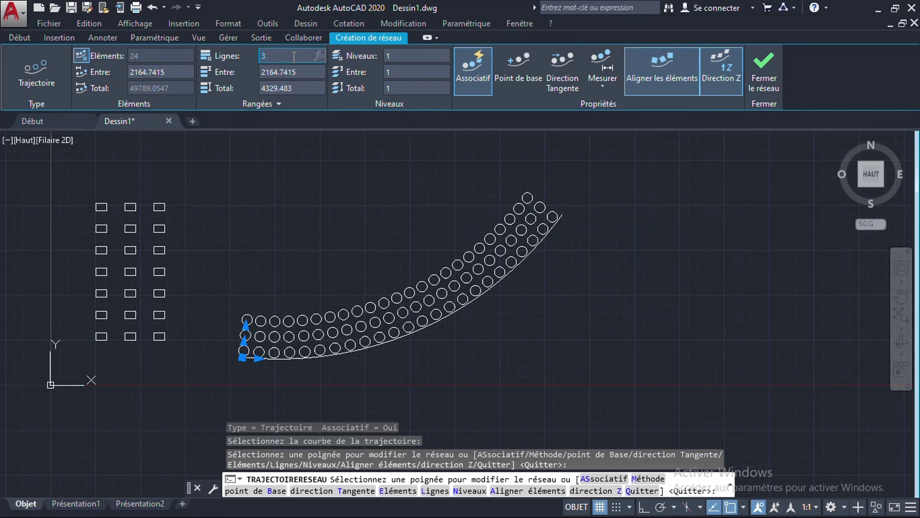
text(1)
key(Return)
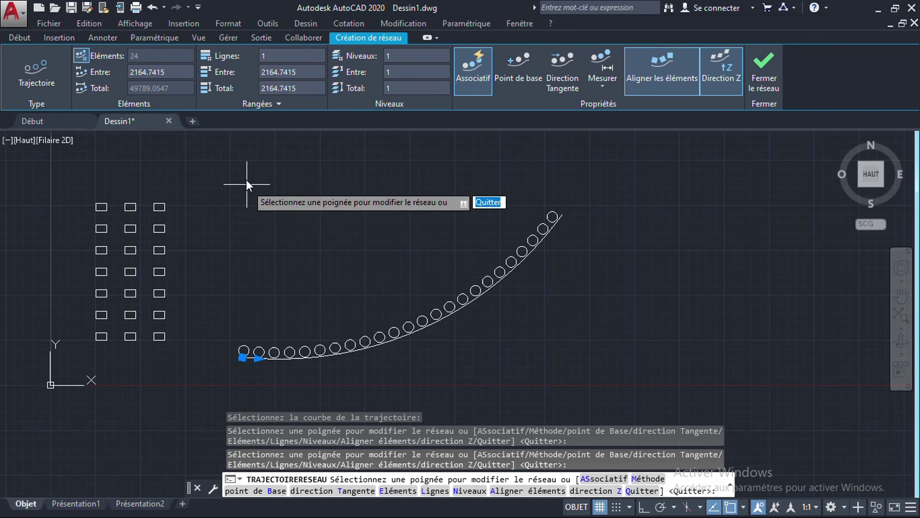
Step: Set the spacing between the circles along the path to 5000 and finish the path array
click(140, 72)
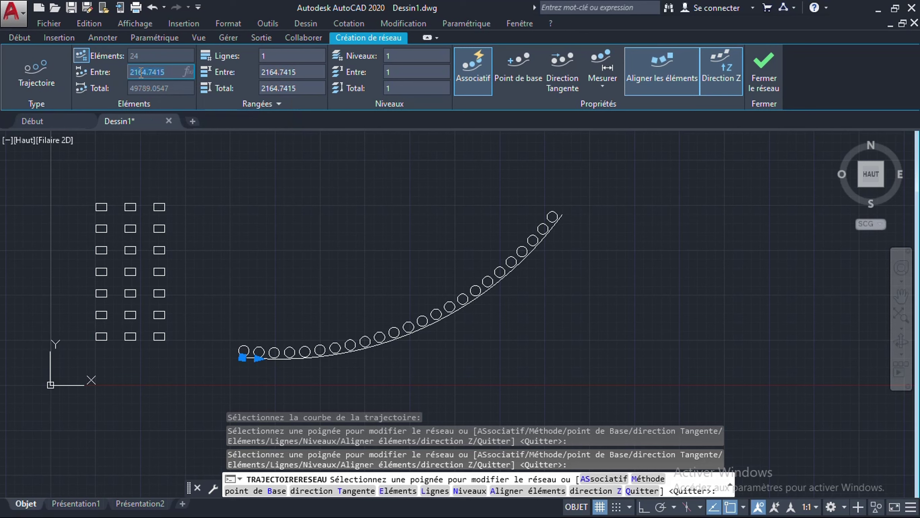
text(5000)
key(Return)
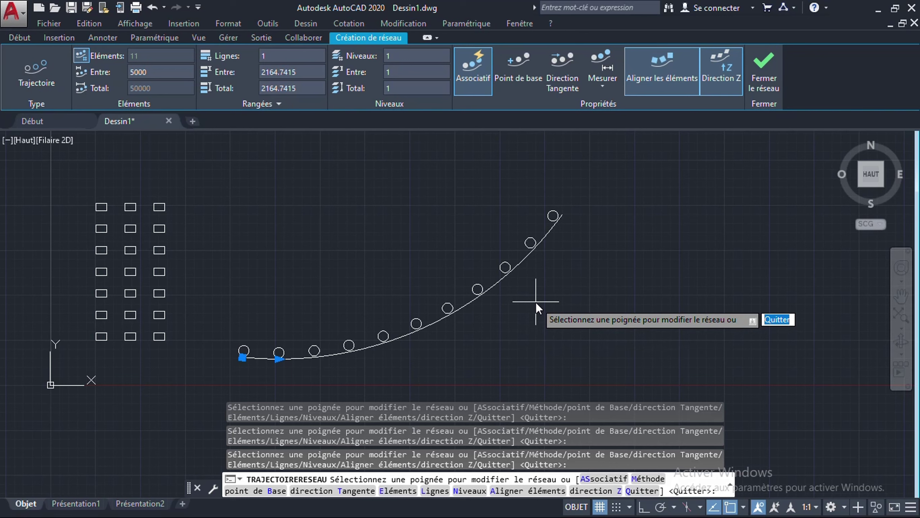
click(764, 71)
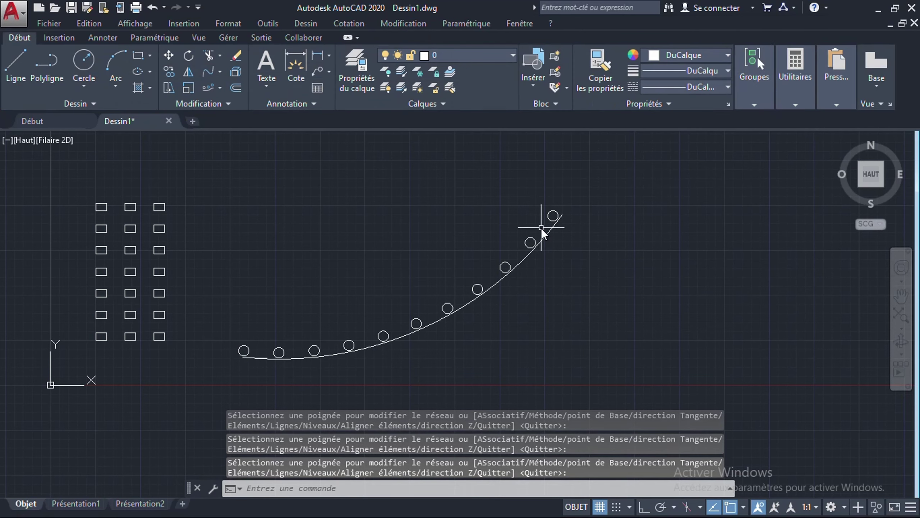
scroll(523, 245, down, 4)
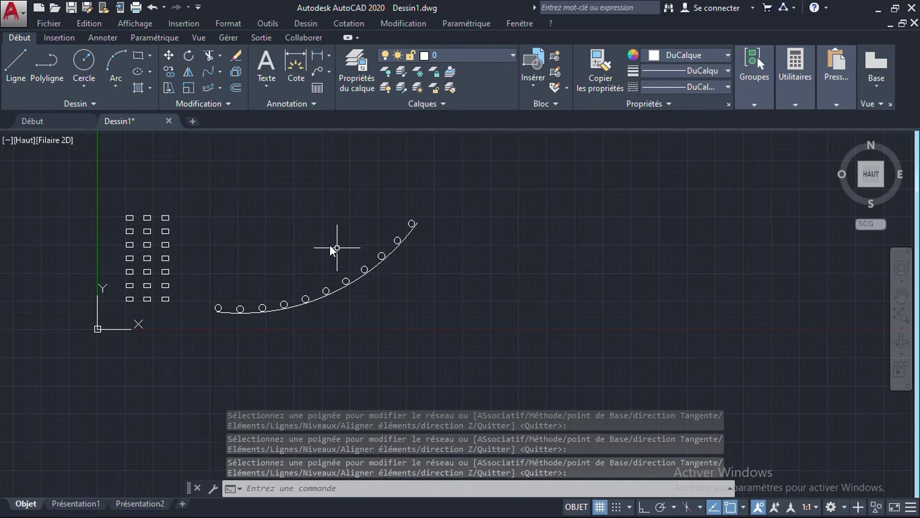
click(211, 89)
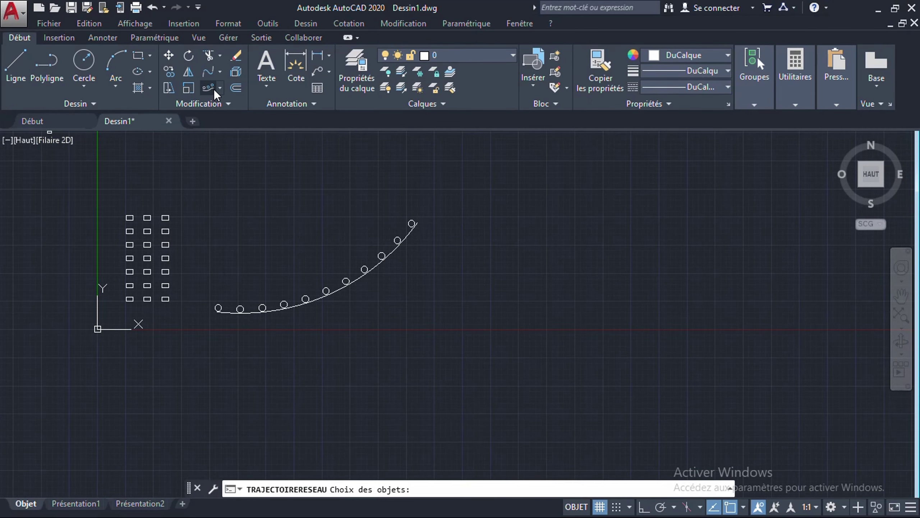
click(218, 89)
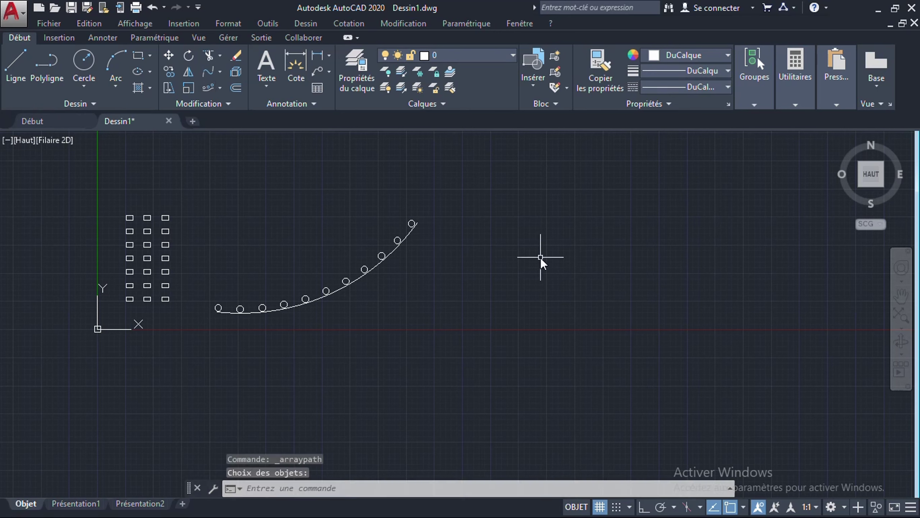
Step: Draw a large circle with a radius of about 15178 units in the empty area to the right of the path array
click(83, 63)
click(567, 231)
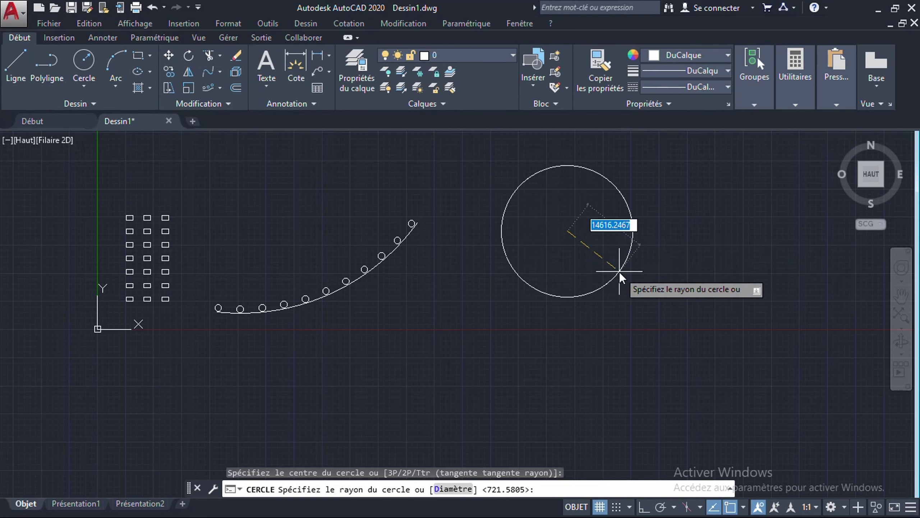
click(626, 264)
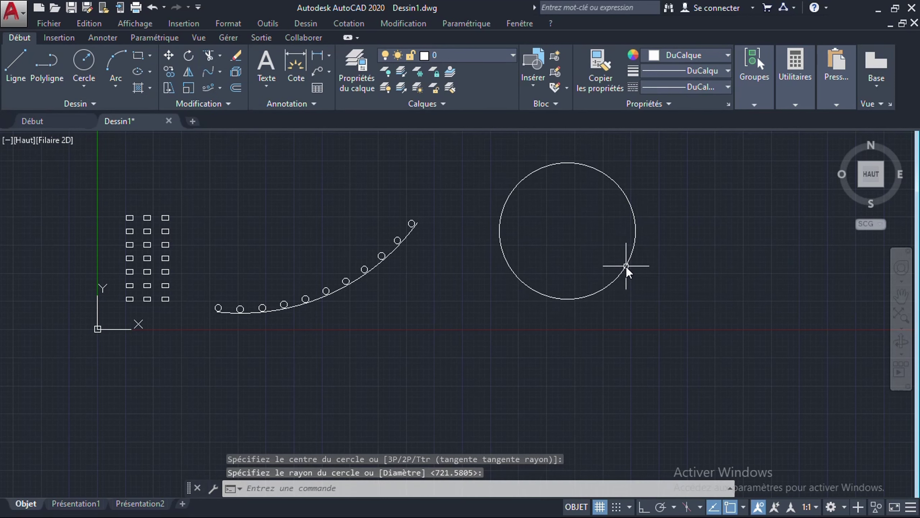
Step: Enable the Quadrant object snap and draw a circle of about 2663 units radius centred on the large circle's left quadrant
click(83, 61)
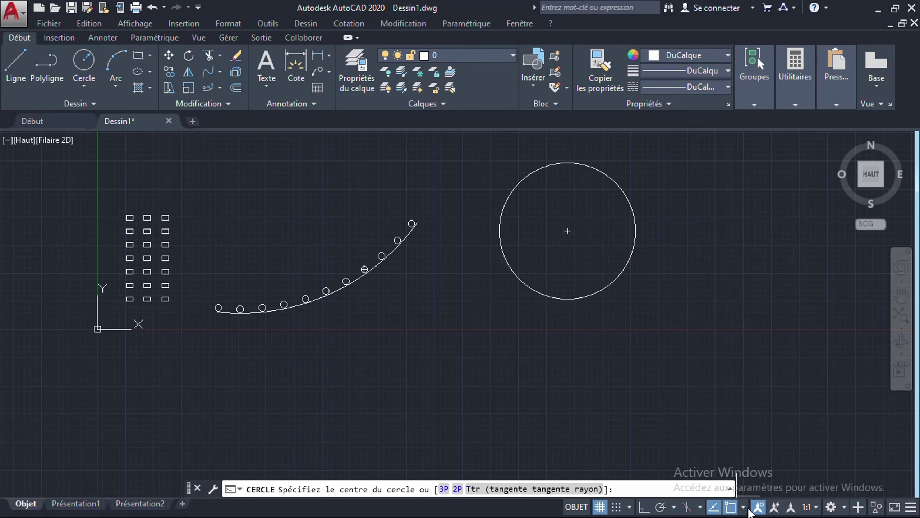
click(744, 507)
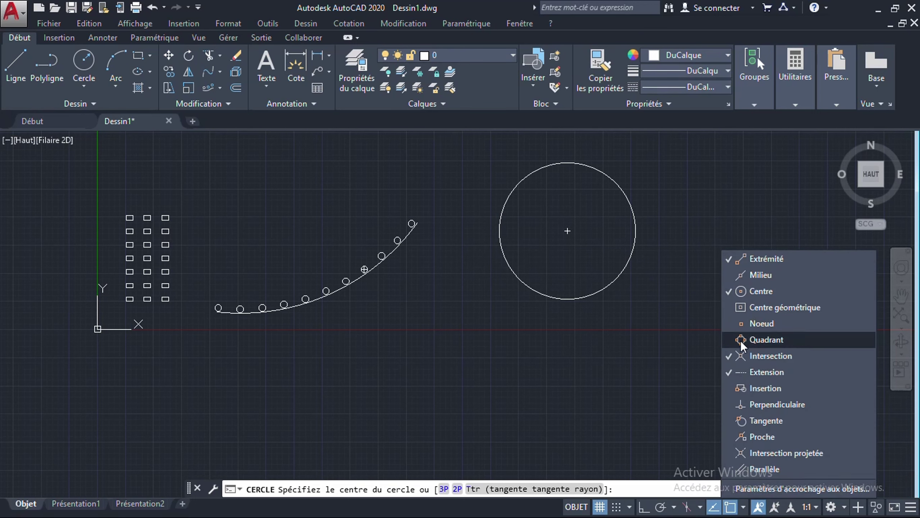
click(656, 342)
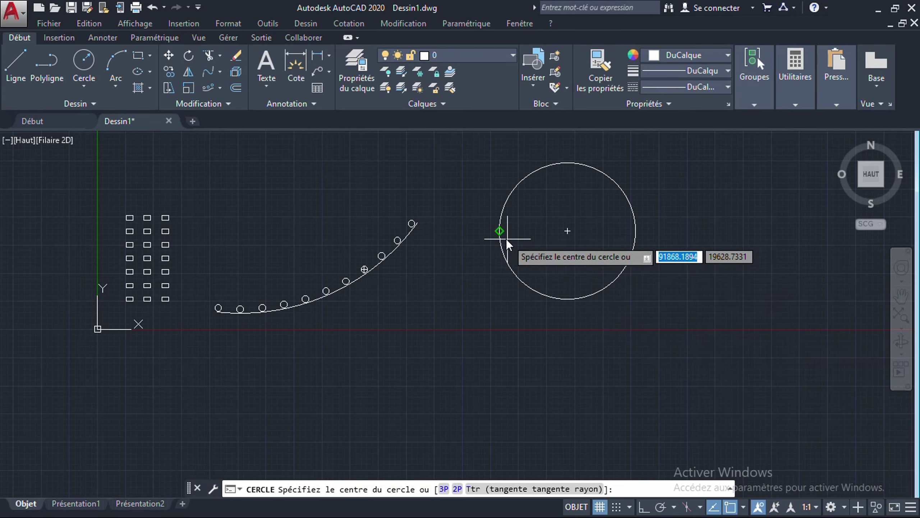
click(499, 231)
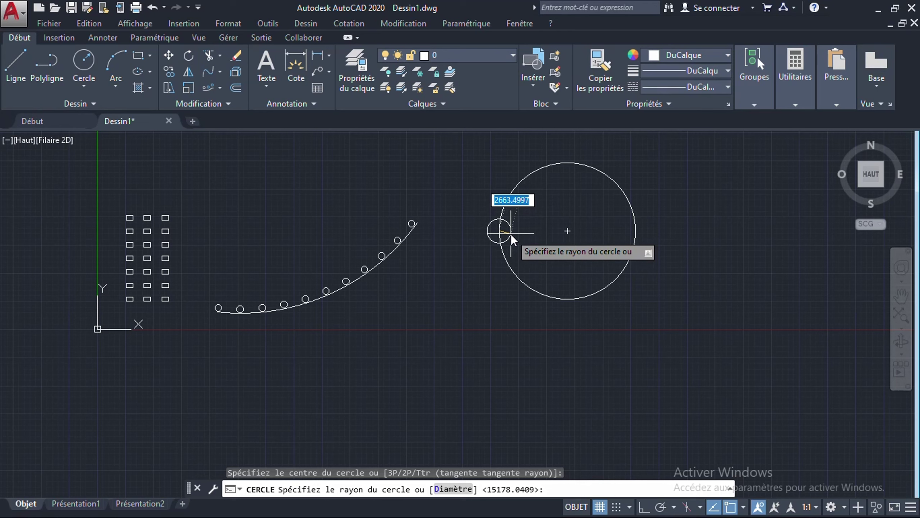
click(511, 232)
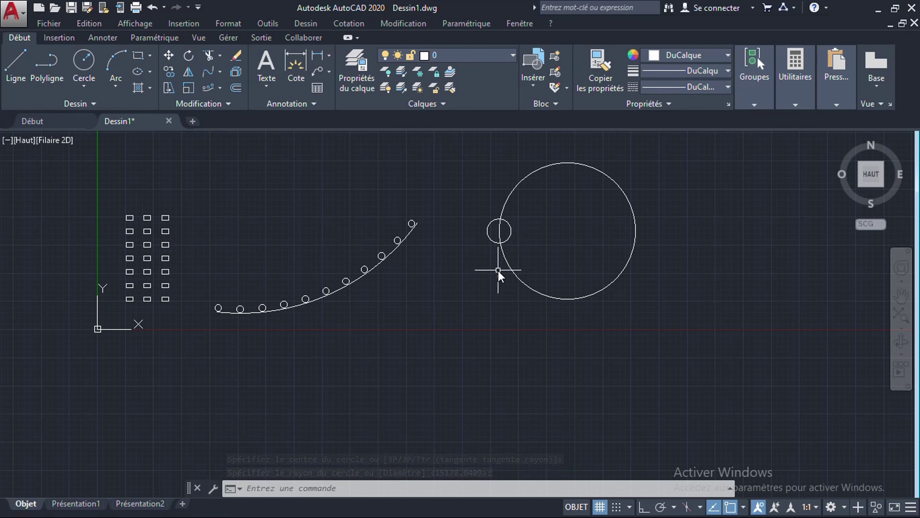
Step: Create an associative polar array (Réseau polaire) of the small circle around the large circle's centre
click(220, 88)
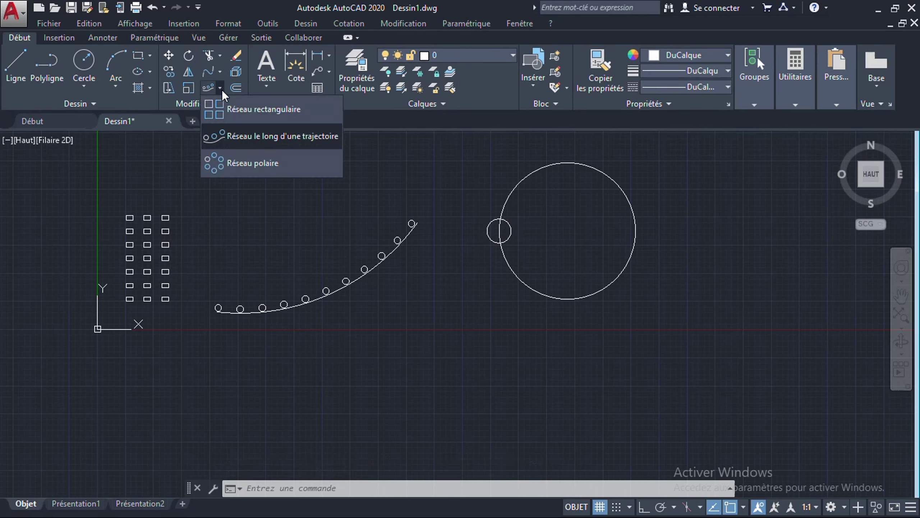
click(235, 165)
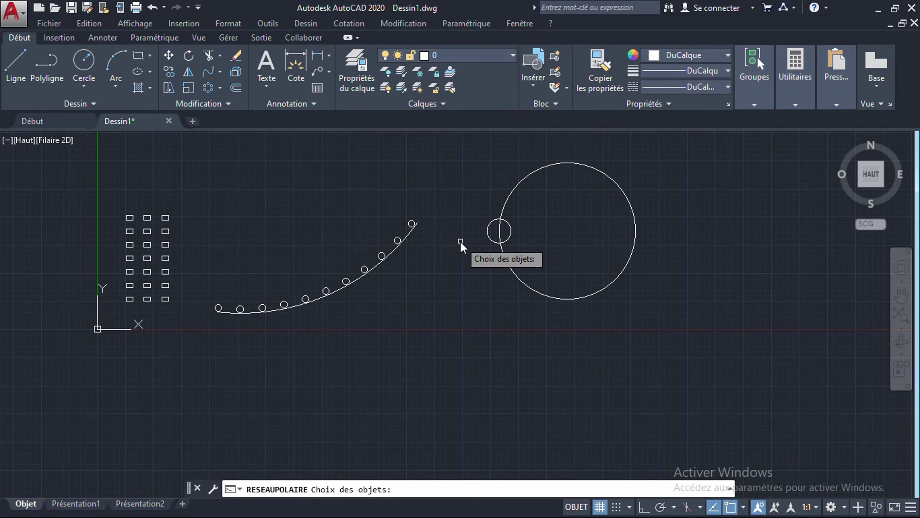
click(487, 233)
key(Return)
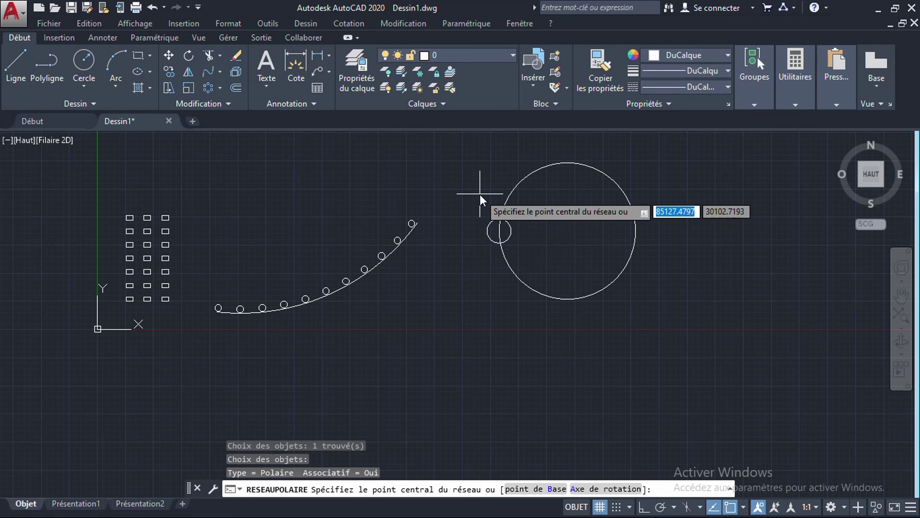
click(567, 231)
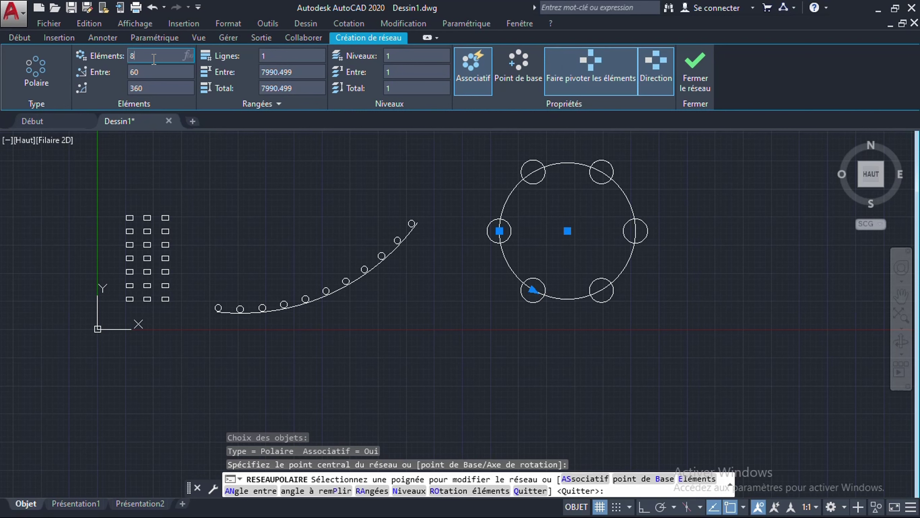
Step: Try 8 items in the polar array, reduce the count to 4, and set the angle between items to 60 degrees
key(Return)
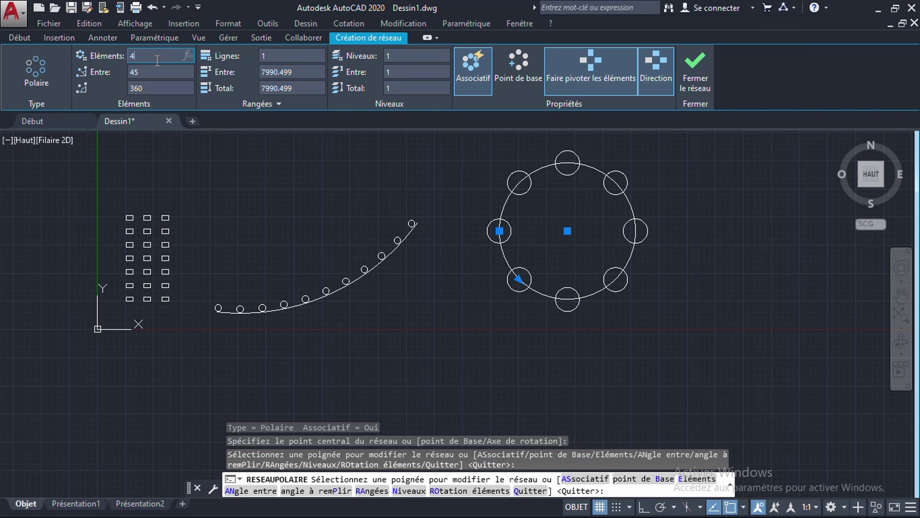
key(Return)
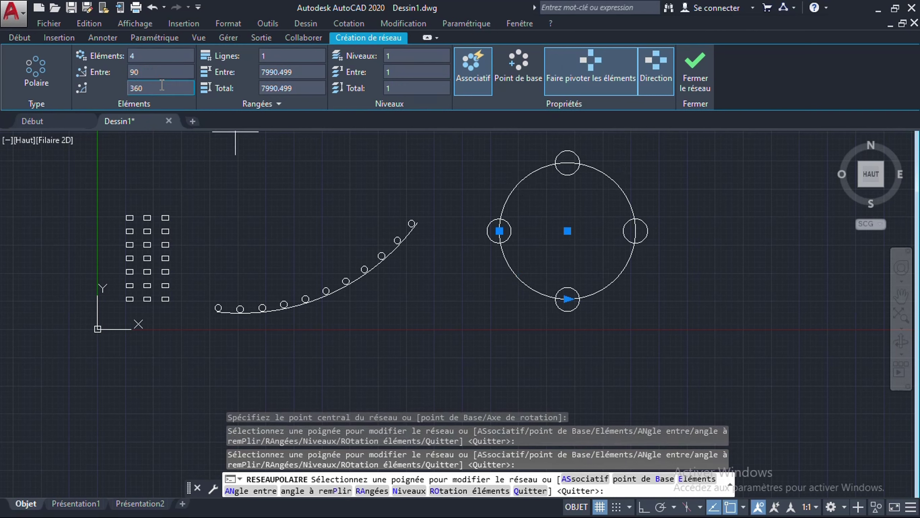
click(154, 74)
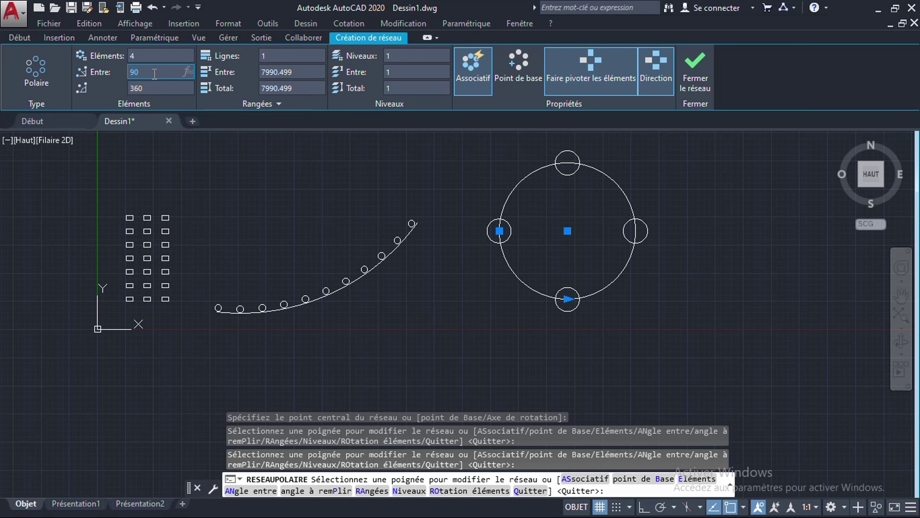
key(Return)
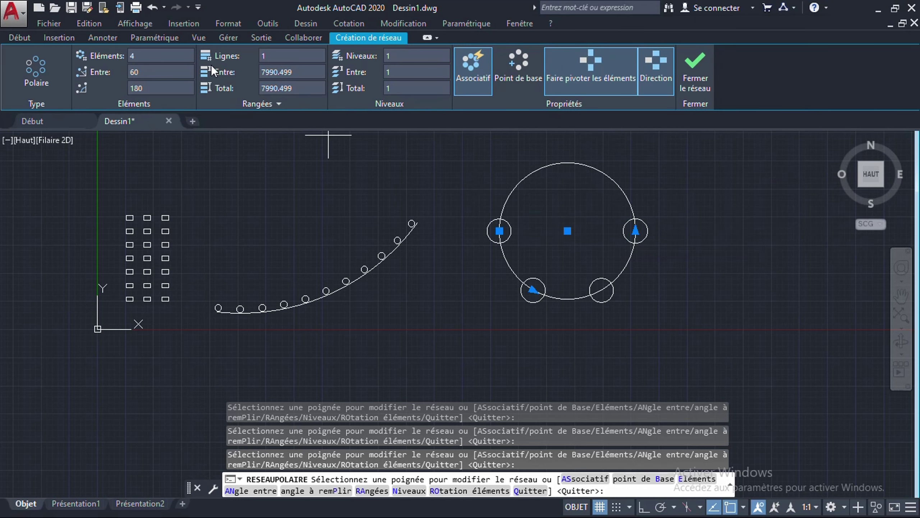
Step: Set the angle between the polar array's items to 4 degrees and finish the array
click(148, 70)
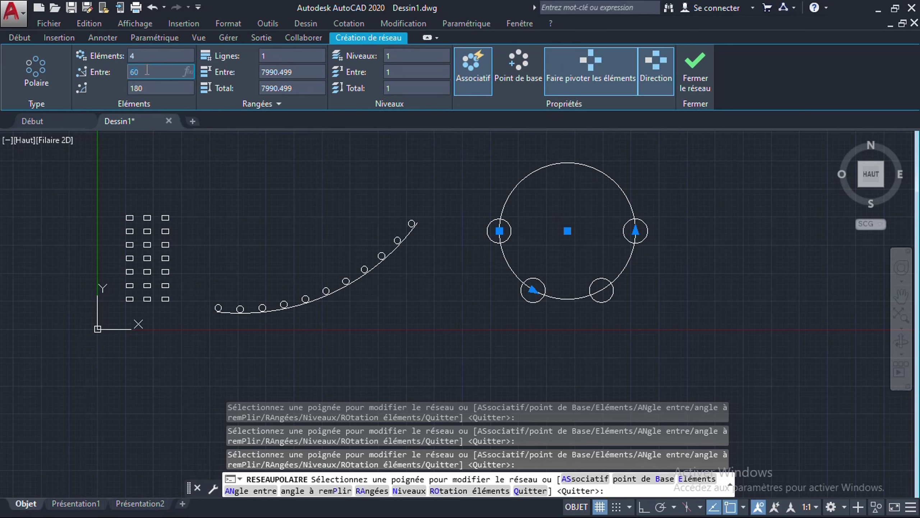
text(4)
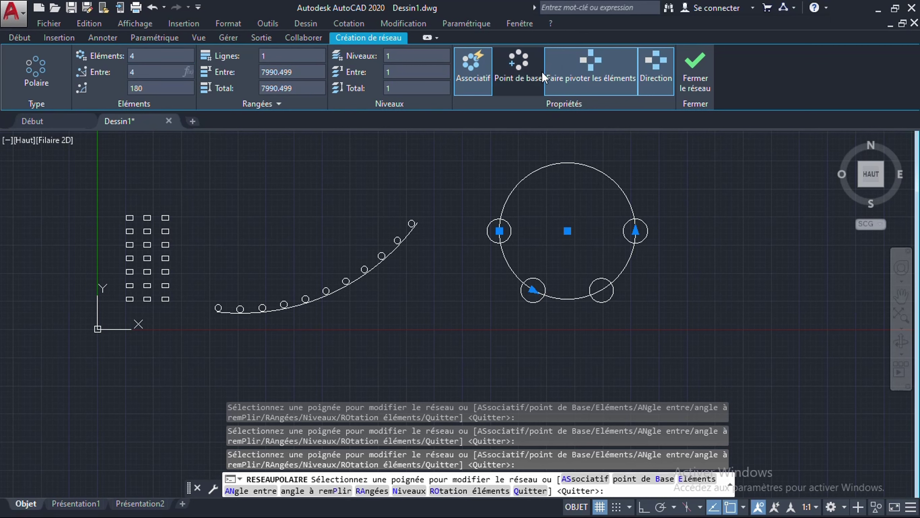
click(693, 68)
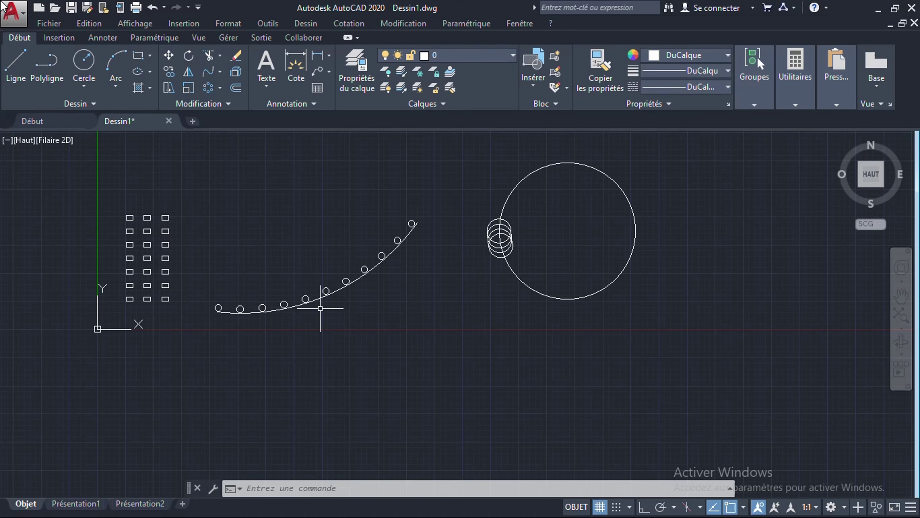
Step: Explode the rectangular array into individual rectangles
scroll(127, 230, up, 2)
scroll(127, 230, up, 2)
middle_drag(127, 230, 284, 263)
scroll(308, 234, up, 2)
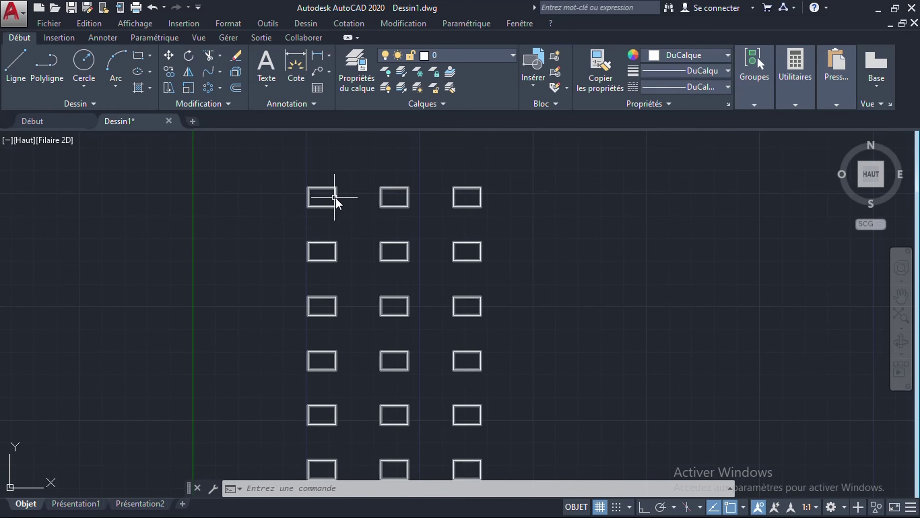
mouse_move(335, 197)
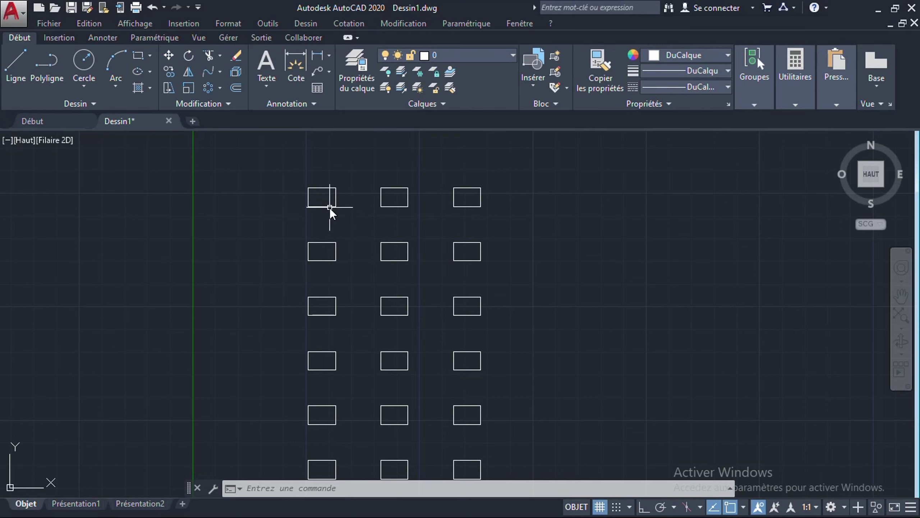
click(331, 206)
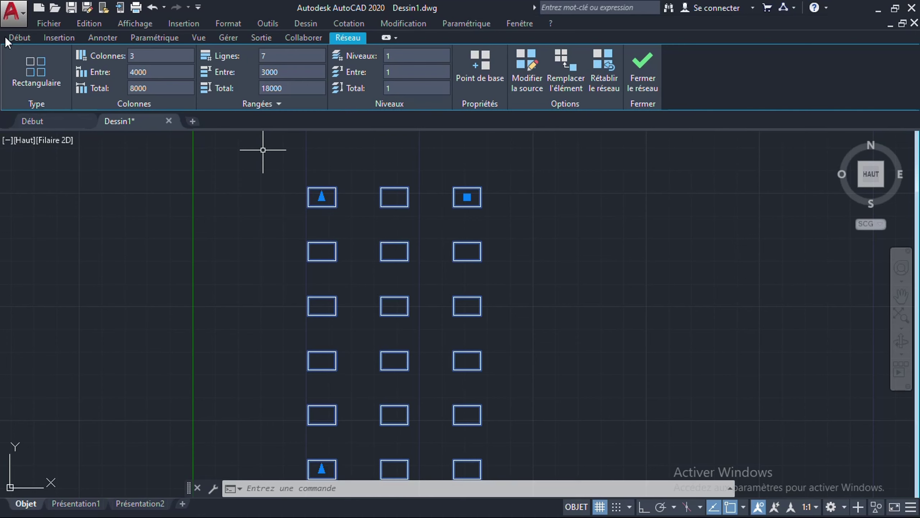
click(14, 37)
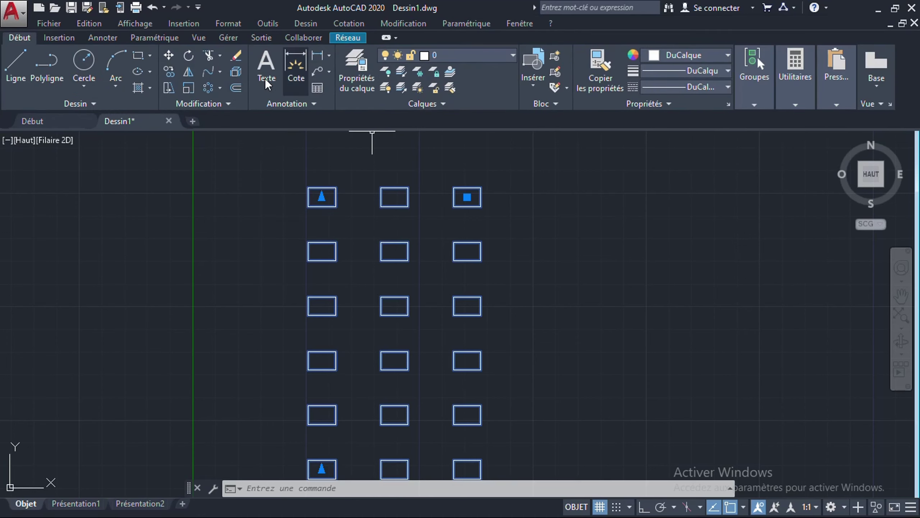
click(236, 72)
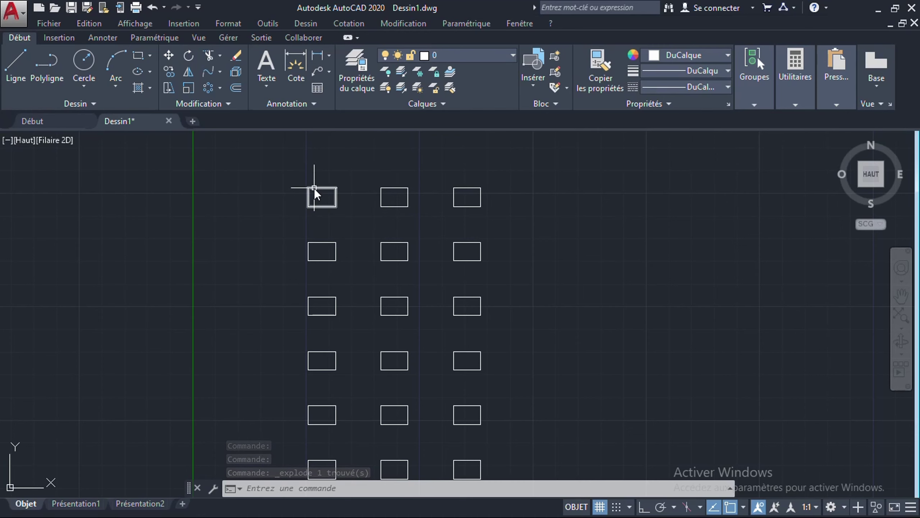
scroll(314, 188, up, 5)
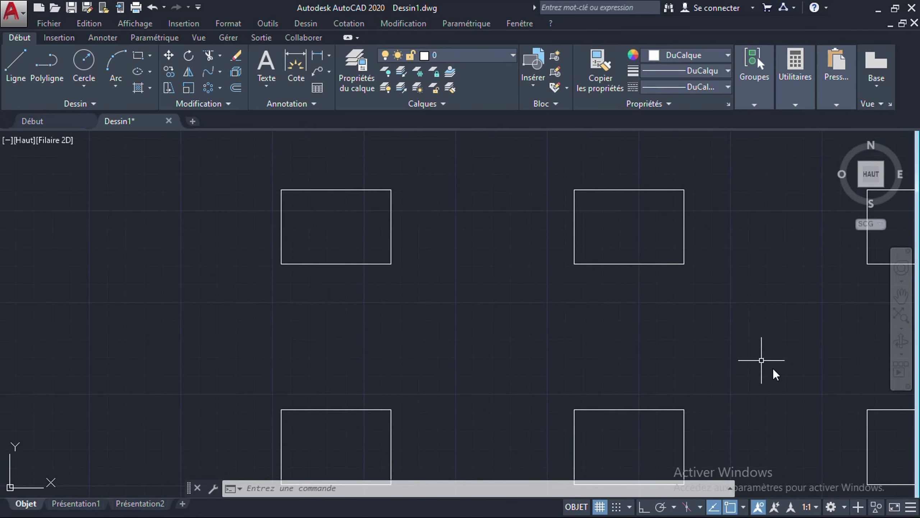
scroll(468, 367, down, 2)
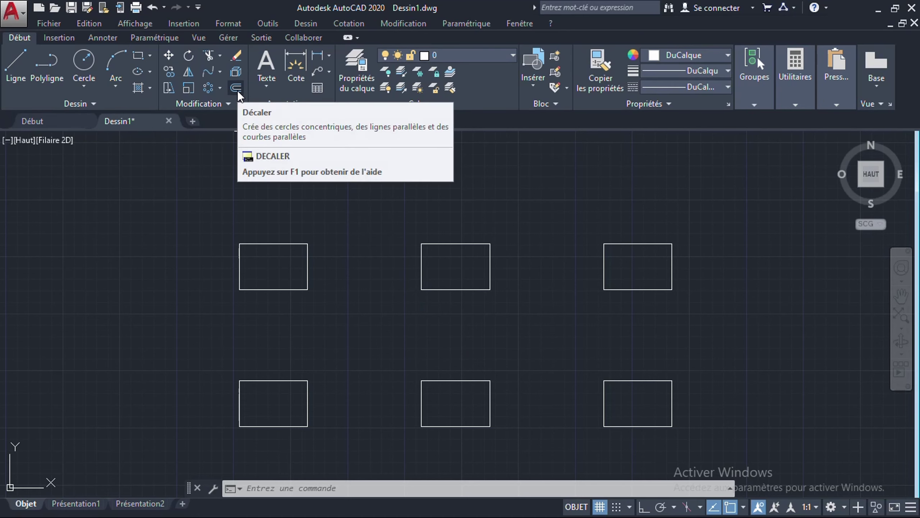
Step: Delete the polar array of small circles on the large circle's edge
scroll(467, 328, down, 10)
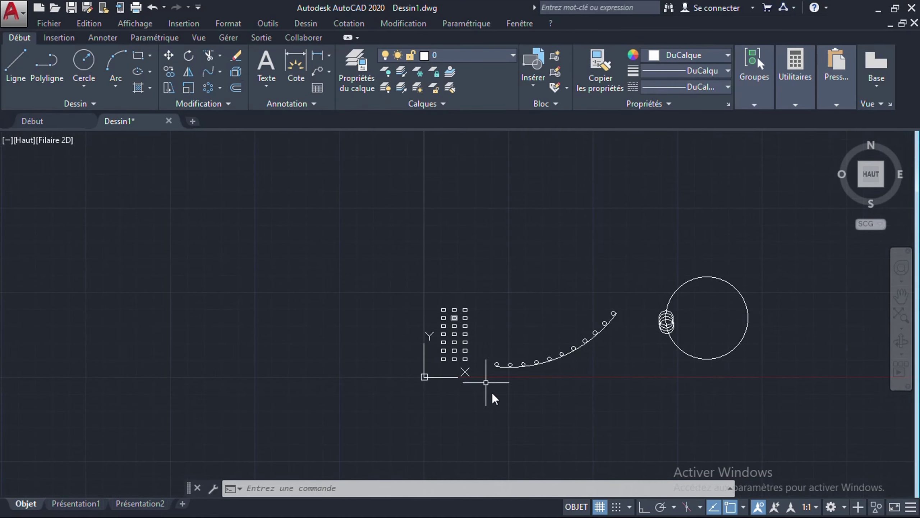
mouse_move(492, 392)
middle_down()
mouse_move(419, 313)
mouse_move(214, 297)
middle_up()
scroll(428, 250, up, 6)
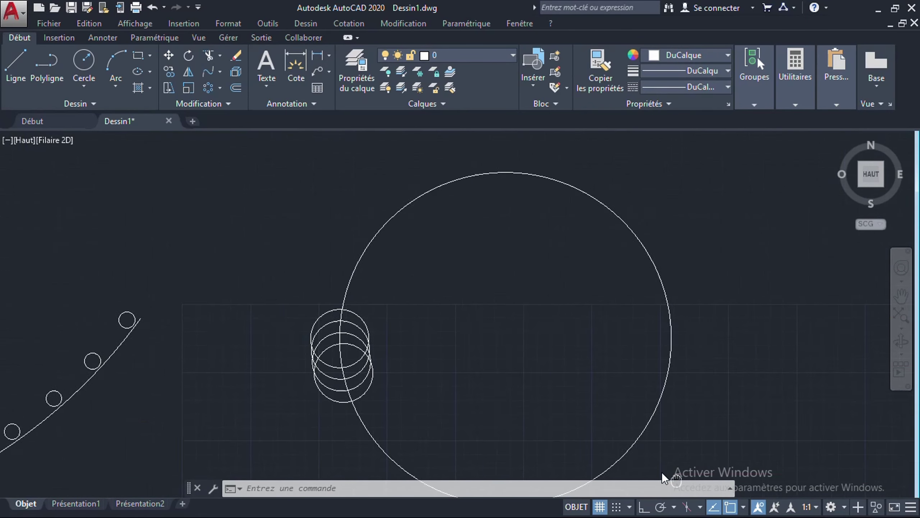
scroll(562, 338, down, 2)
click(456, 365)
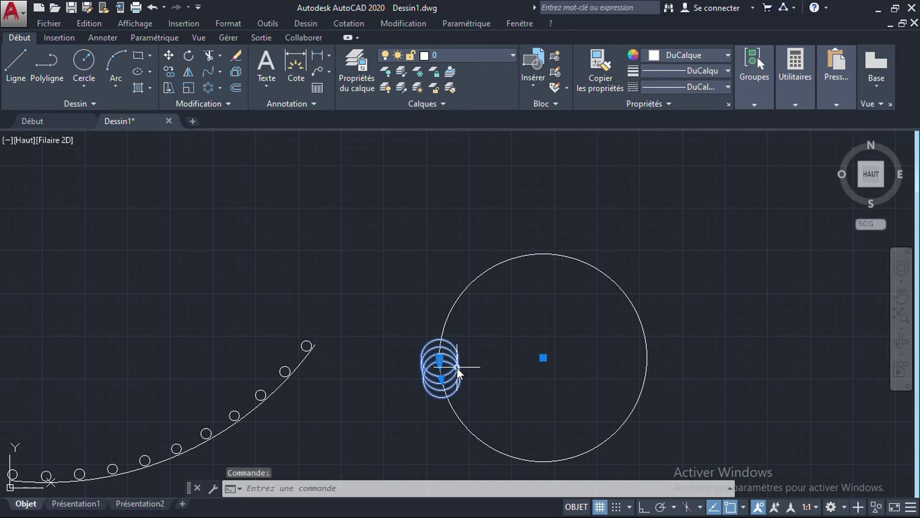
key(Delete)
scroll(390, 246, down, 3)
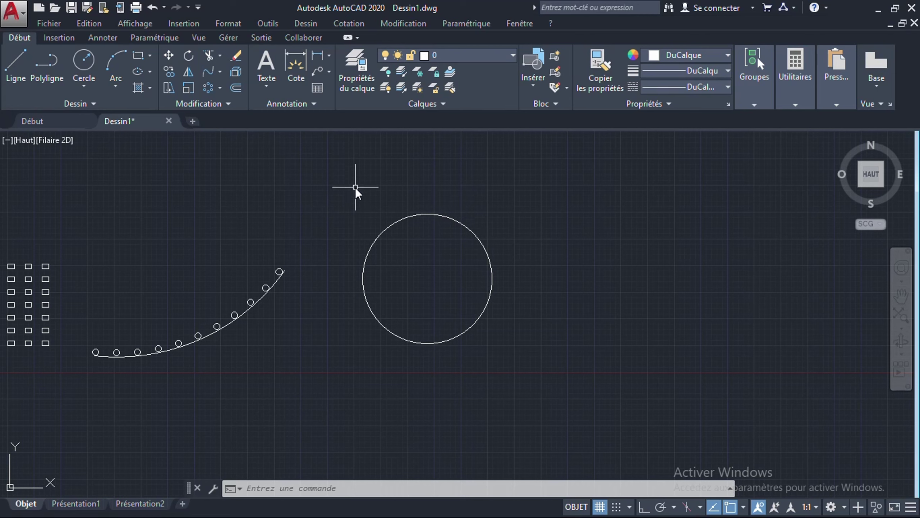
Step: Offset (Décaler) the large circle inward by a distance of 200
click(236, 88)
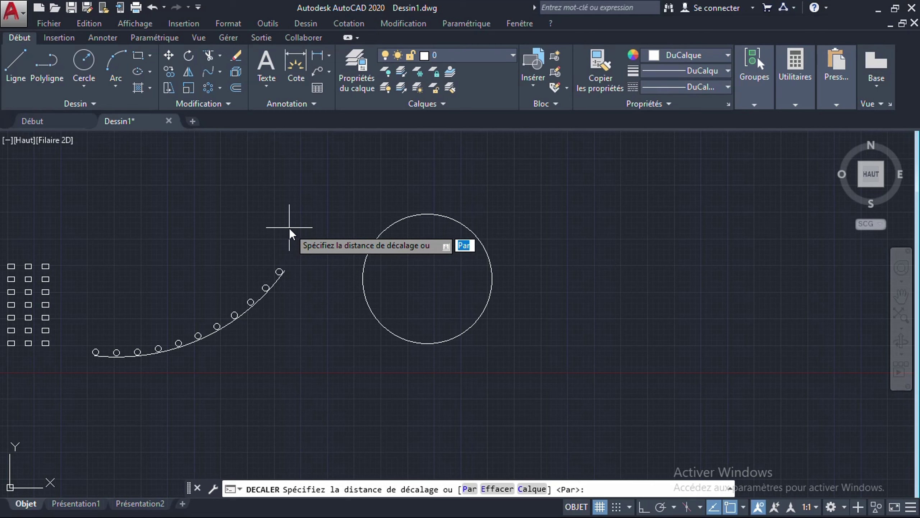
text(200)
key(Return)
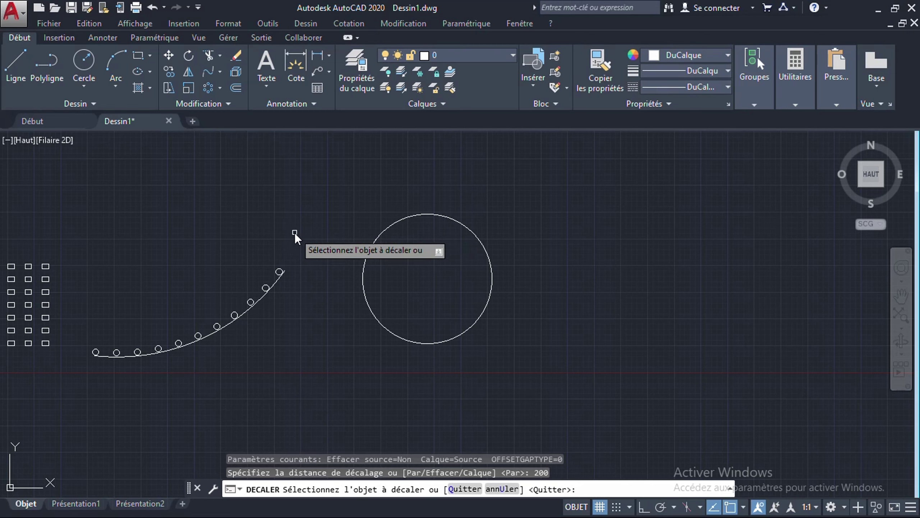
scroll(334, 277, up, 4)
middle_drag(334, 277, 250, 291)
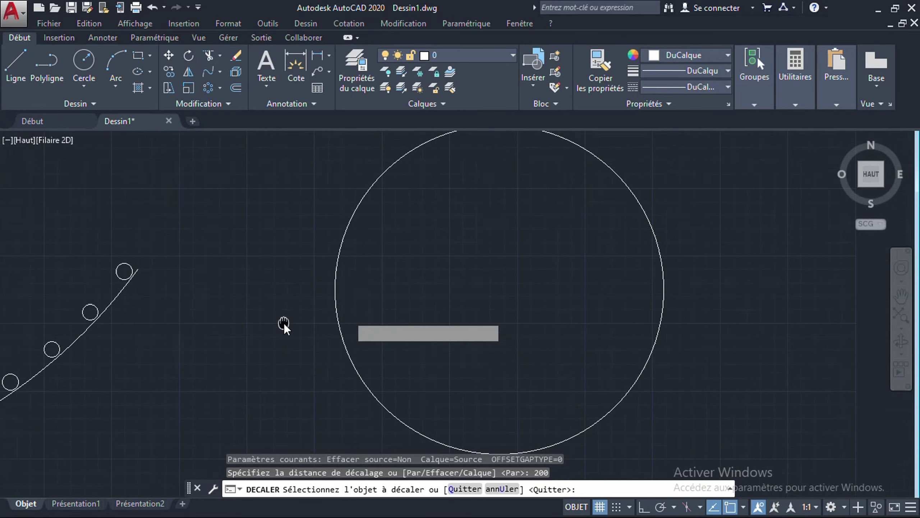
click(322, 253)
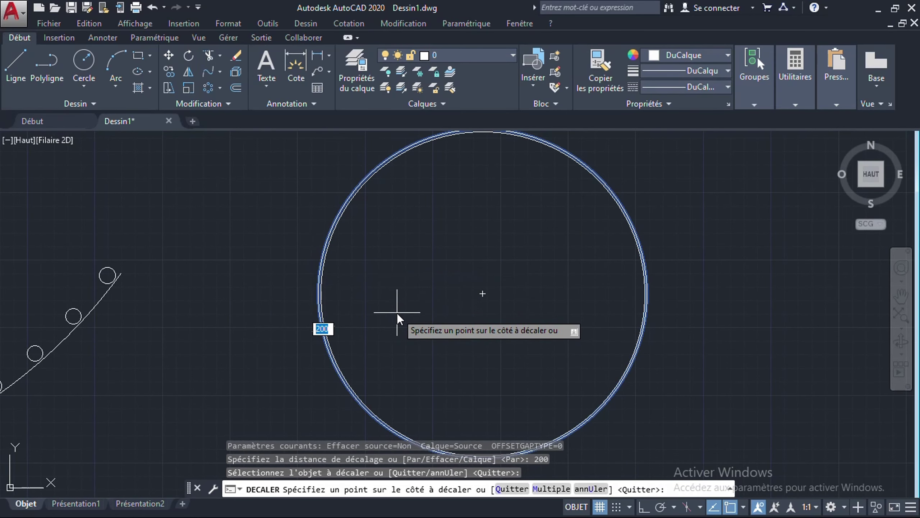
scroll(398, 312, up, 7)
click(191, 318)
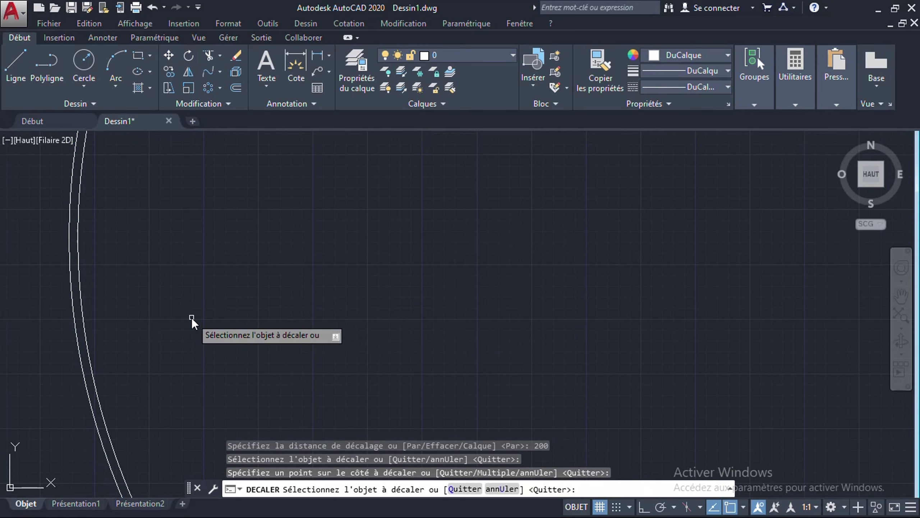
Step: Add four more concentric circles by repeatedly offsetting the innermost circle inward by 200
click(84, 336)
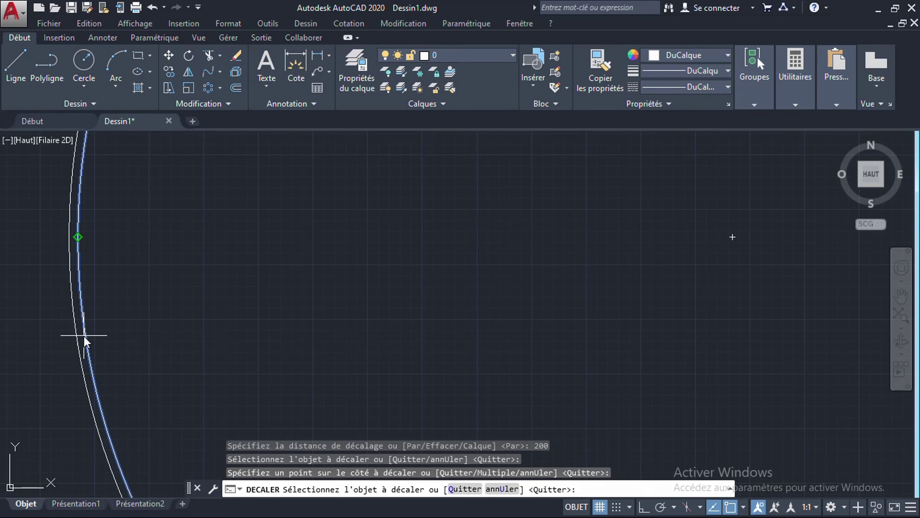
click(134, 337)
click(100, 358)
click(191, 366)
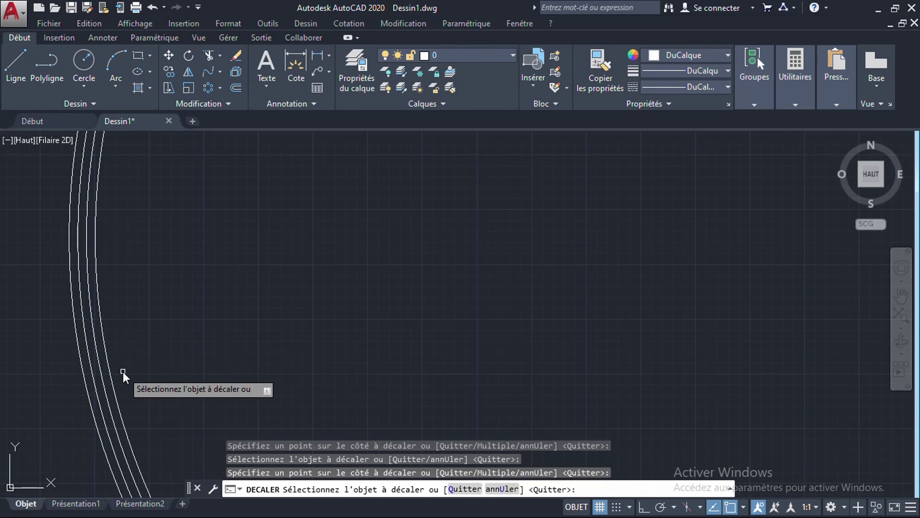
click(118, 380)
click(146, 370)
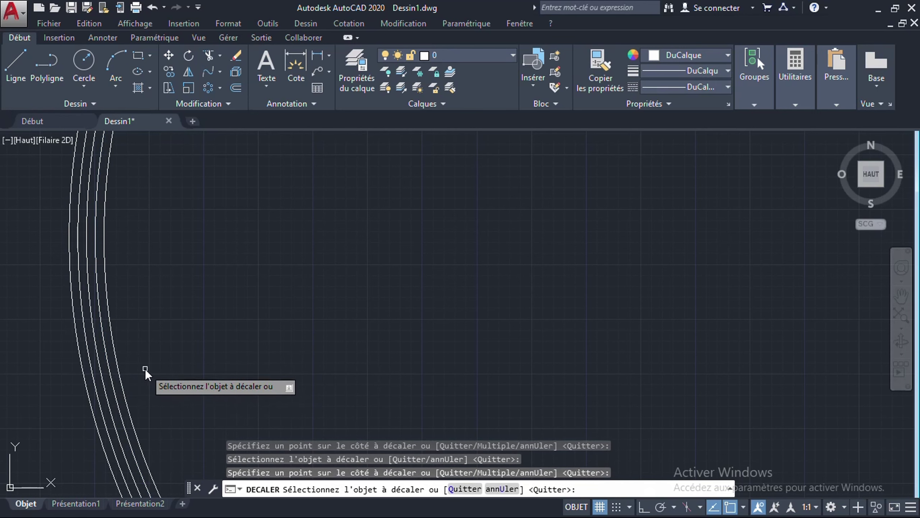
click(124, 389)
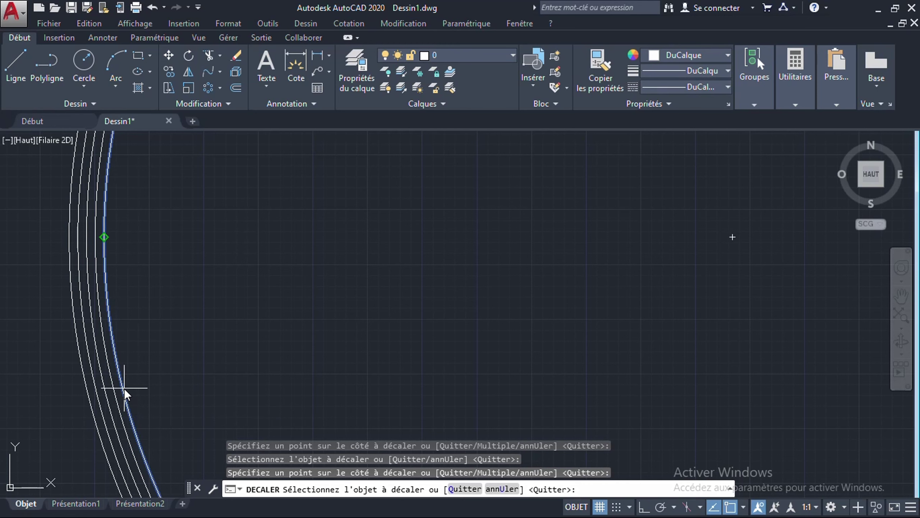
click(141, 385)
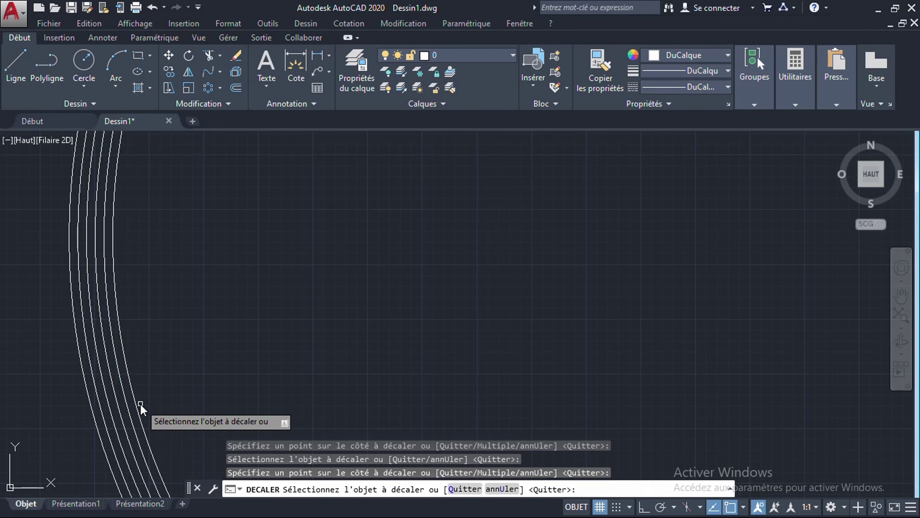
Step: Offset the innermost circle inward with a one-off distance of 300
click(138, 406)
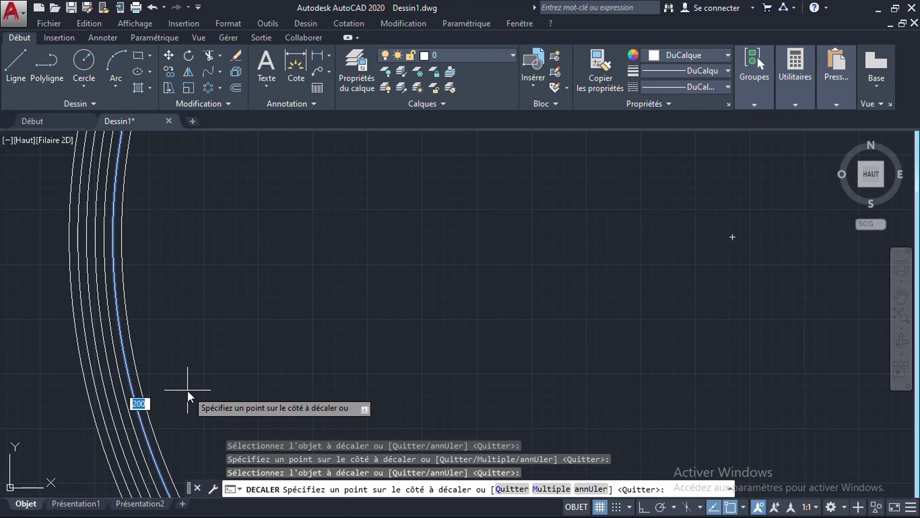
text(300)
key(Return)
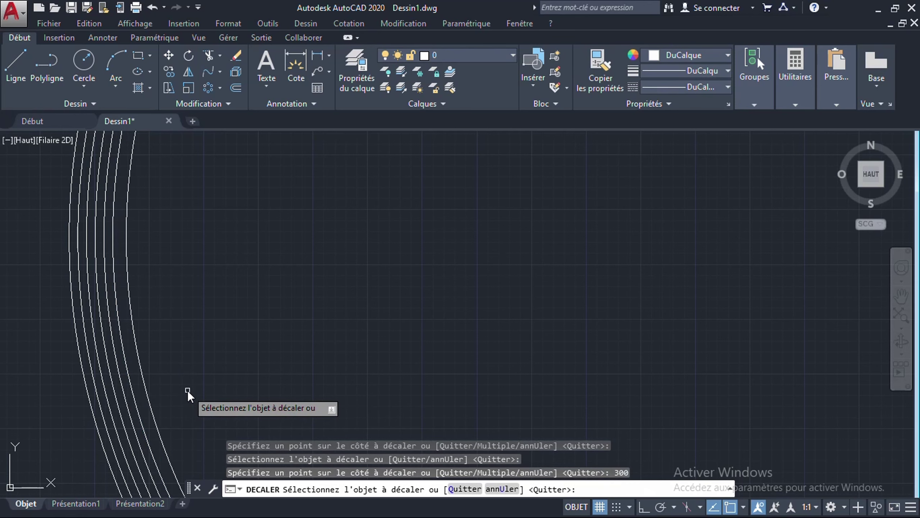
Step: Offset the innermost circle inward three more times at the default distance of 200
click(150, 407)
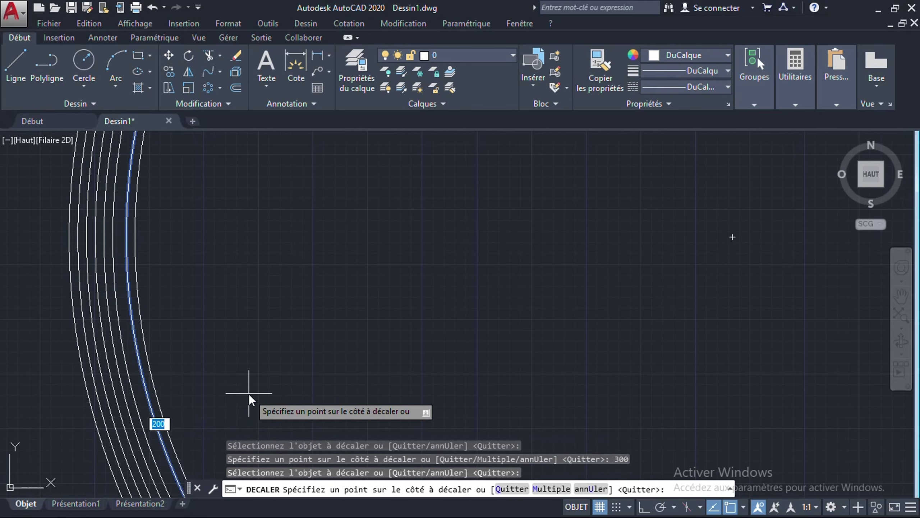
click(249, 393)
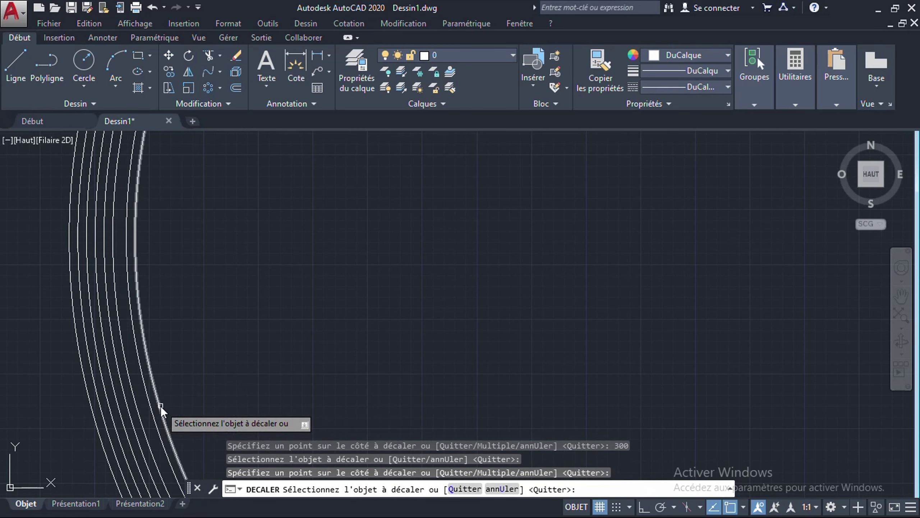
click(160, 406)
click(179, 424)
click(176, 429)
click(221, 411)
Step: Add two further inward offsets of 200 from the innermost circle and end the Offset command
scroll(261, 365, down, 8)
scroll(250, 256, down, 2)
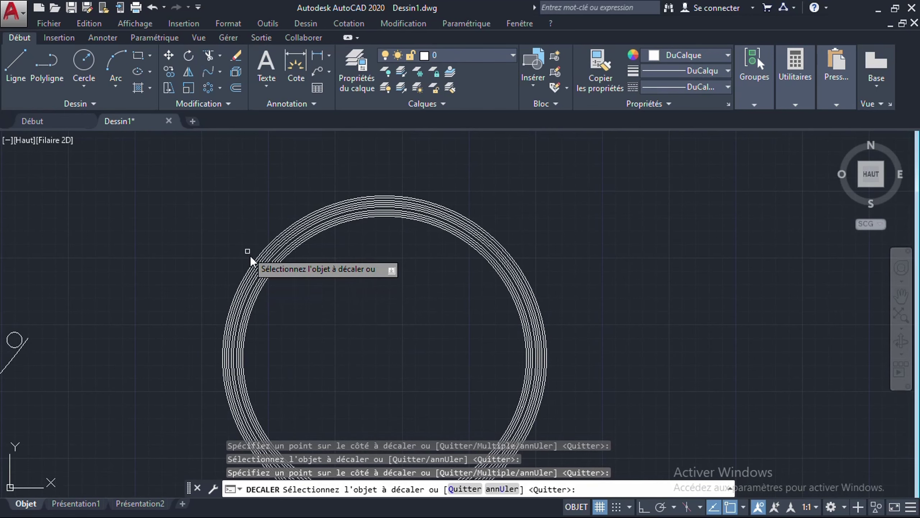
scroll(268, 307, up, 3)
scroll(213, 266, up, 3)
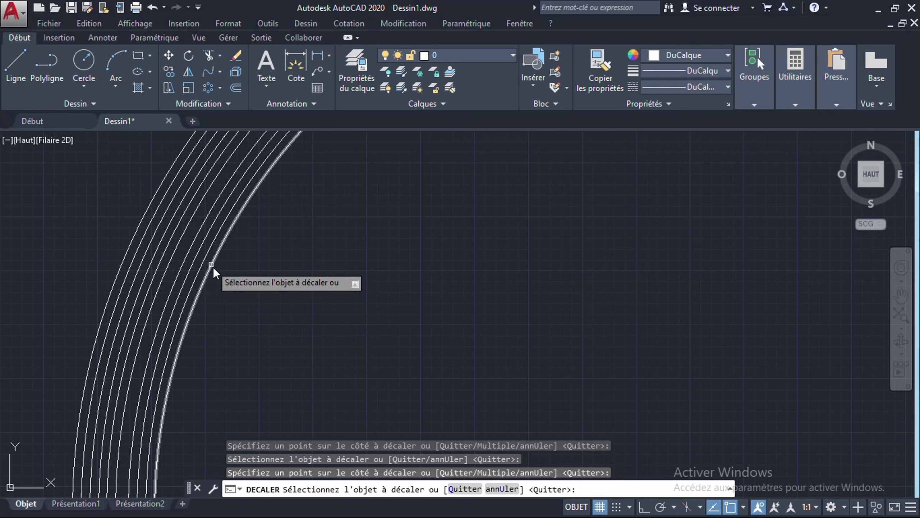
click(213, 267)
click(290, 297)
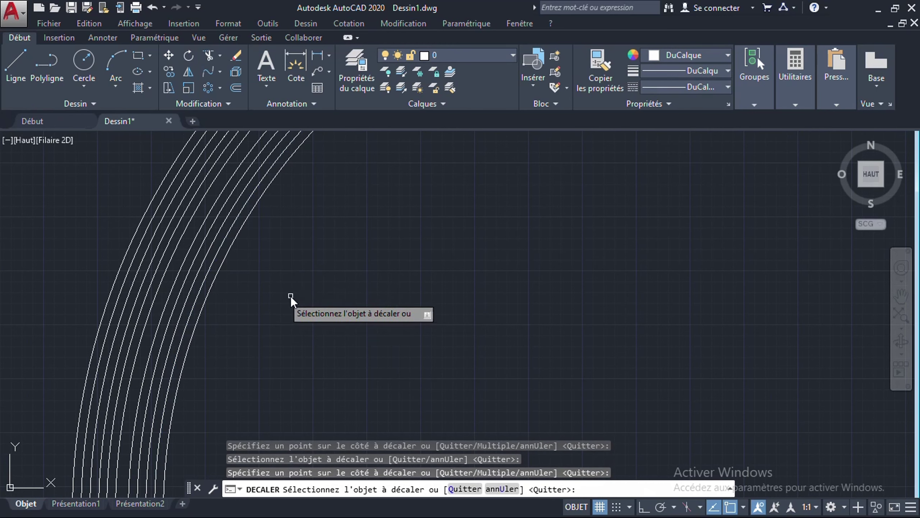
click(219, 275)
click(223, 275)
click(235, 278)
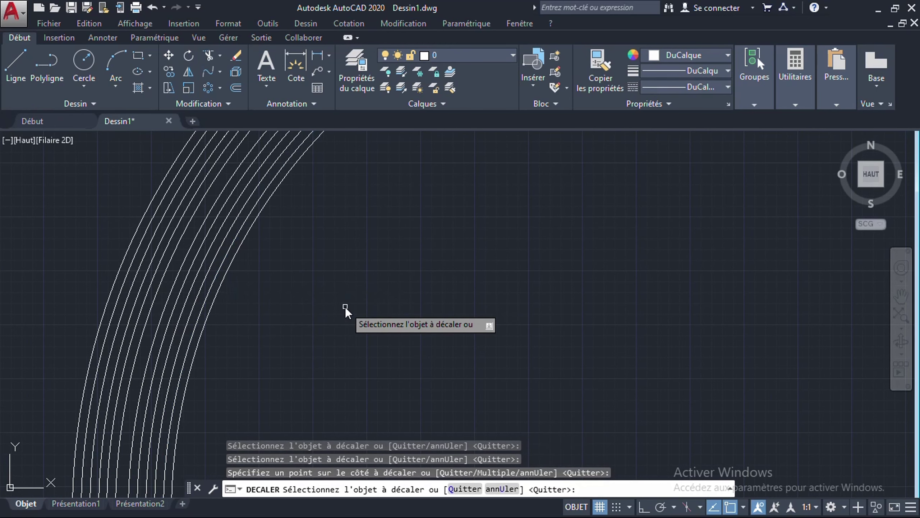
key(Return)
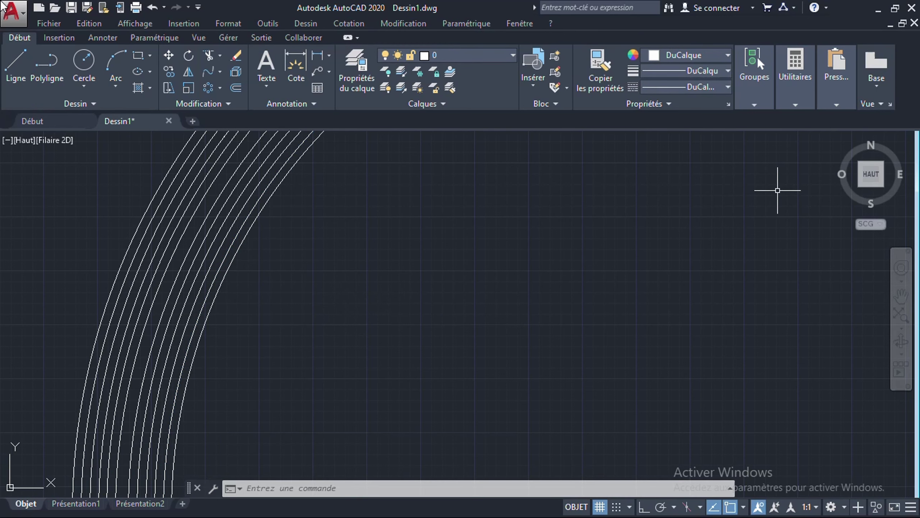